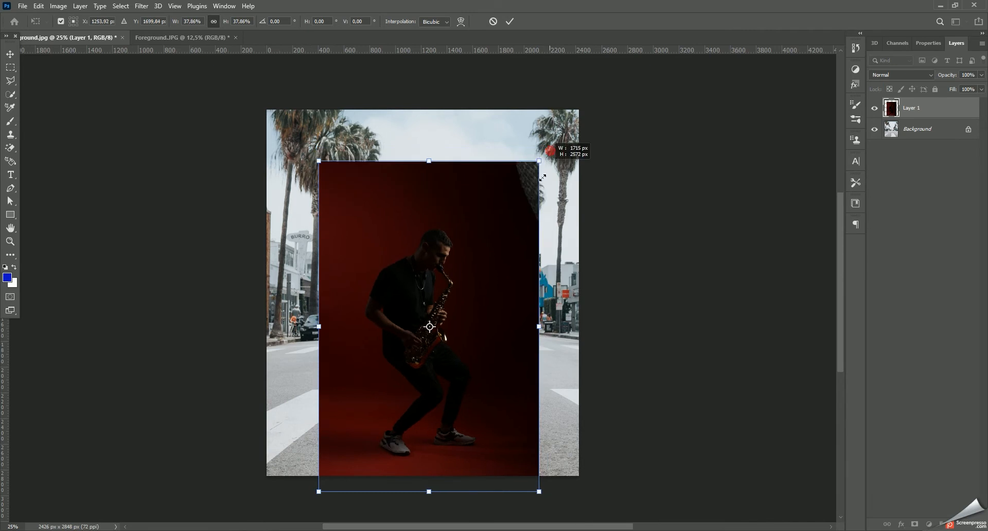
Scale Layer 1 to about 25.7% and position the saxophonist at the crosswalk in the middle of the street
{"action": "left_click_drag", "start_coordinate": [428, 330], "coordinate": [446, 283]}
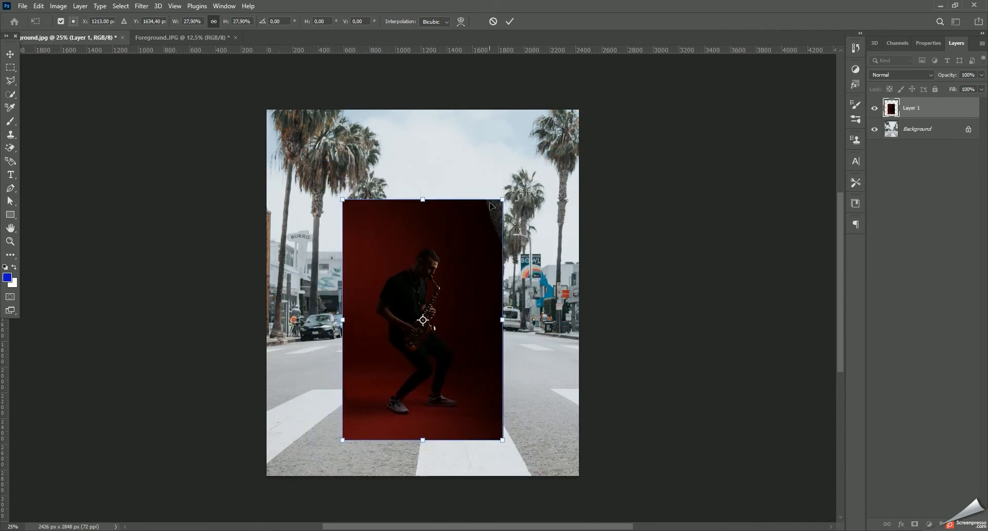
{"action": "left_click_drag", "start_coordinate": [502, 199], "coordinate": [490, 218]}
{"action": "left_click_drag", "start_coordinate": [479, 284], "coordinate": [490, 286]}
{"action": "left_click", "coordinate": [505, 21]}
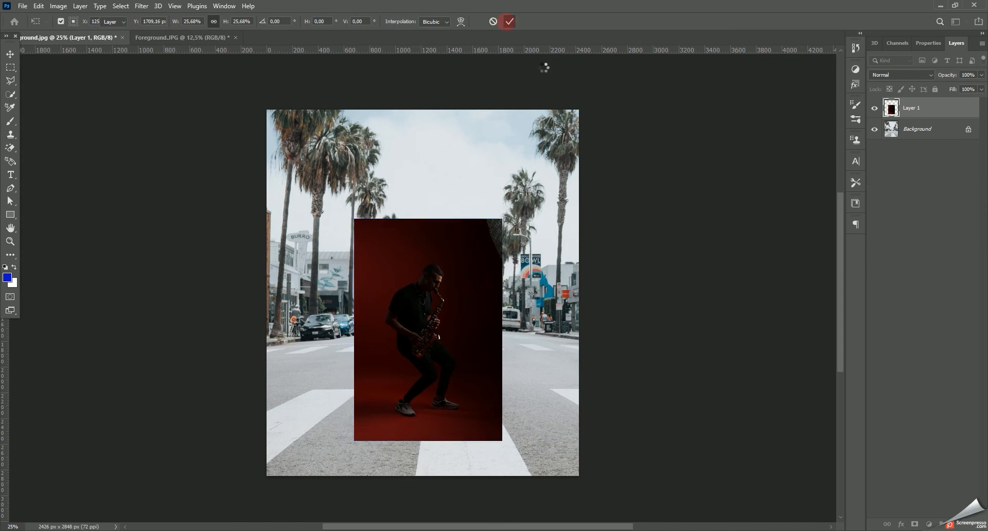
Select the saxophonist with Select Subject and mask out the red background on Layer 1
{"action": "left_click", "coordinate": [150, 7]}
{"action": "mouse_move", "coordinate": [121, 6]}
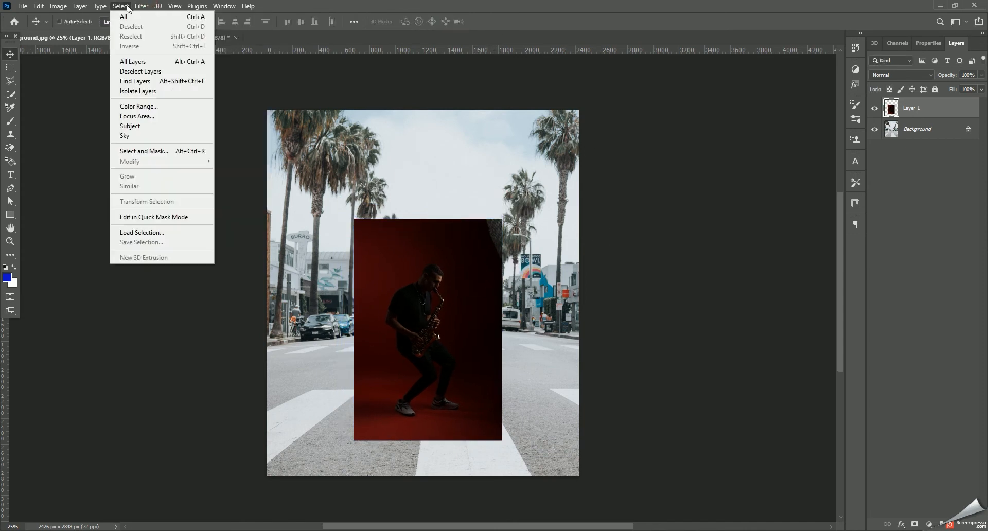
{"action": "left_click", "coordinate": [164, 127]}
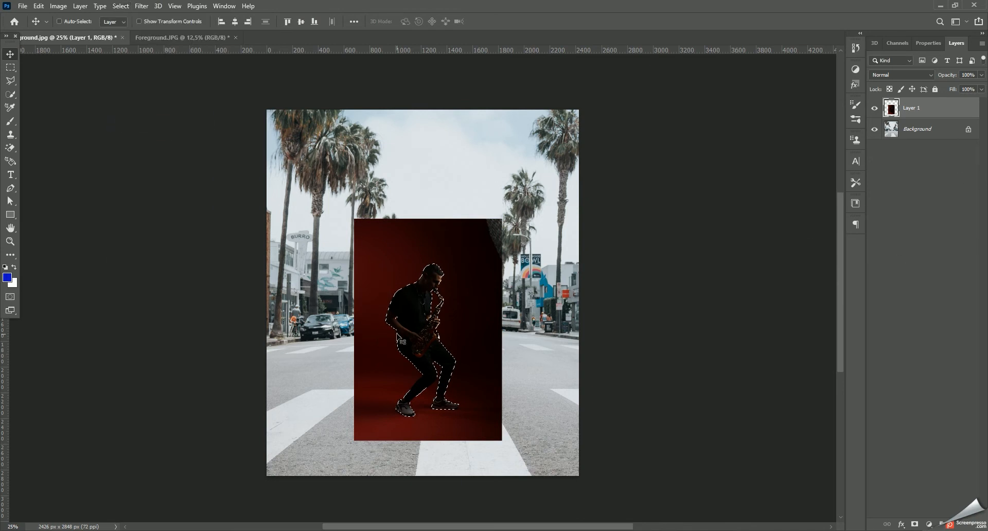
{"action": "left_click", "coordinate": [914, 524]}
{"action": "left_click", "coordinate": [891, 108]}
Add a Black & White adjustment layer with default settings above Layer 1
{"action": "left_click", "coordinate": [929, 525]}
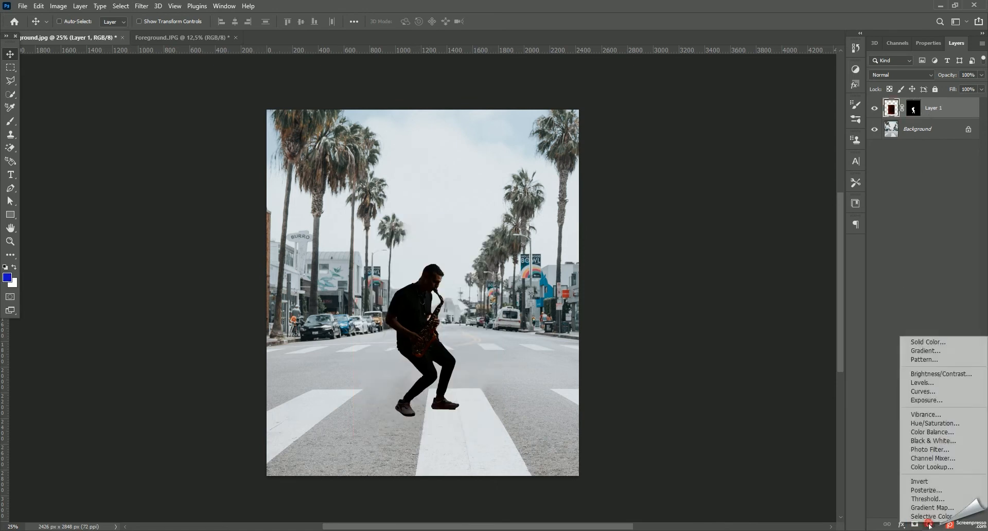
{"action": "left_click", "coordinate": [957, 440]}
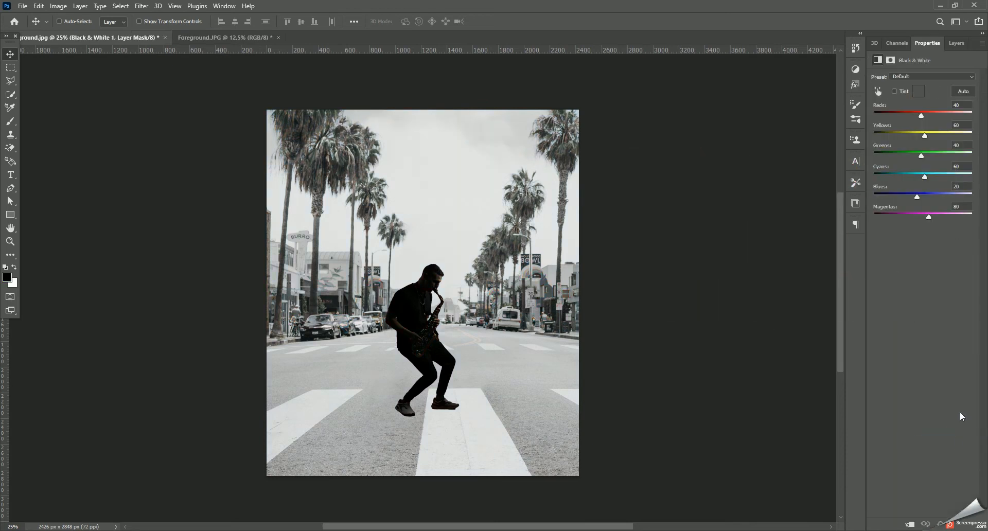
{"action": "left_click", "coordinate": [951, 46]}
Add a Levels adjustment directly above Layer 1, beneath the Black & White adjustment
{"action": "left_click", "coordinate": [952, 126]}
{"action": "left_click", "coordinate": [955, 116]}
{"action": "left_click", "coordinate": [950, 129]}
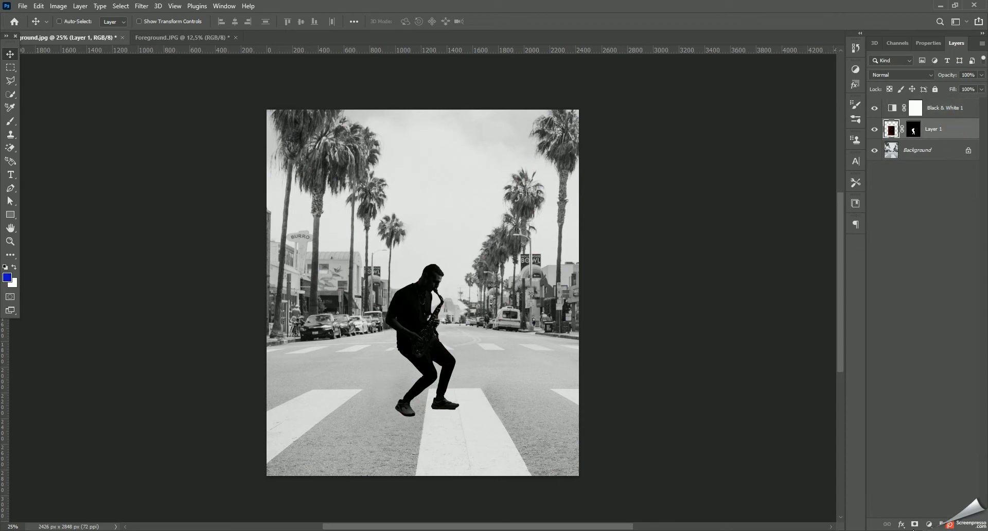
{"action": "left_click", "coordinate": [928, 524]}
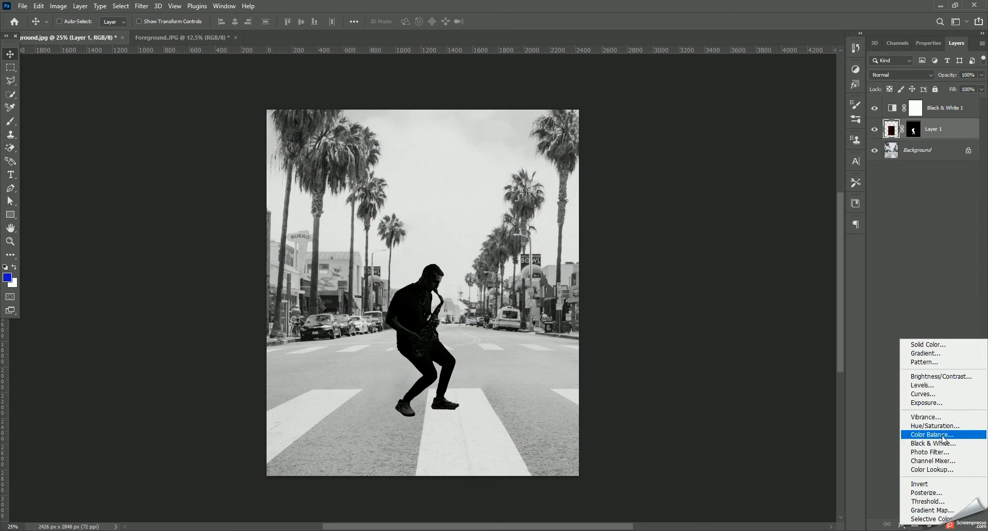
{"action": "left_click", "coordinate": [920, 385]}
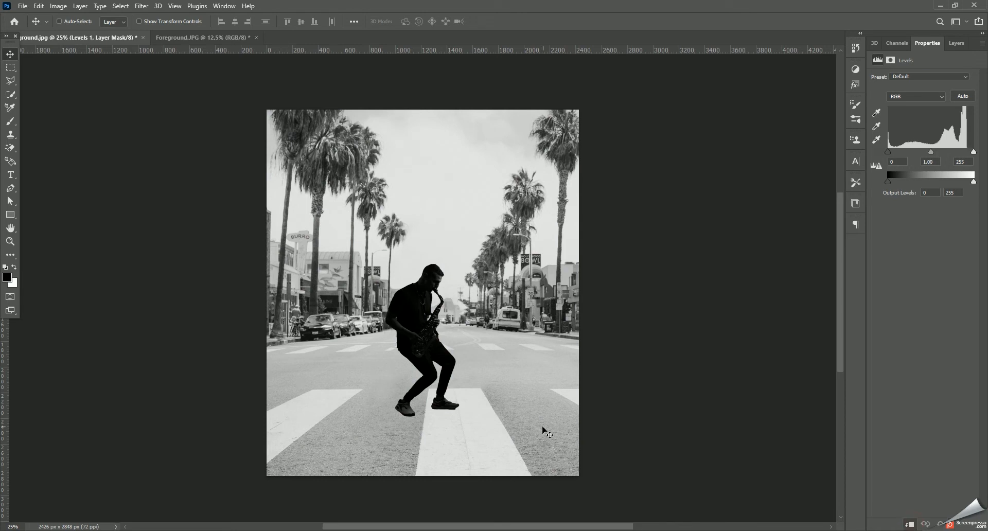
Brighten the saxophonist to match the street, setting the Levels midtone to about 2.51 and the output black level to 14
{"action": "key", "text": "ctrl+plus"}
{"action": "key", "text": "ctrl+plus"}
{"action": "key", "text": "ctrl+plus"}
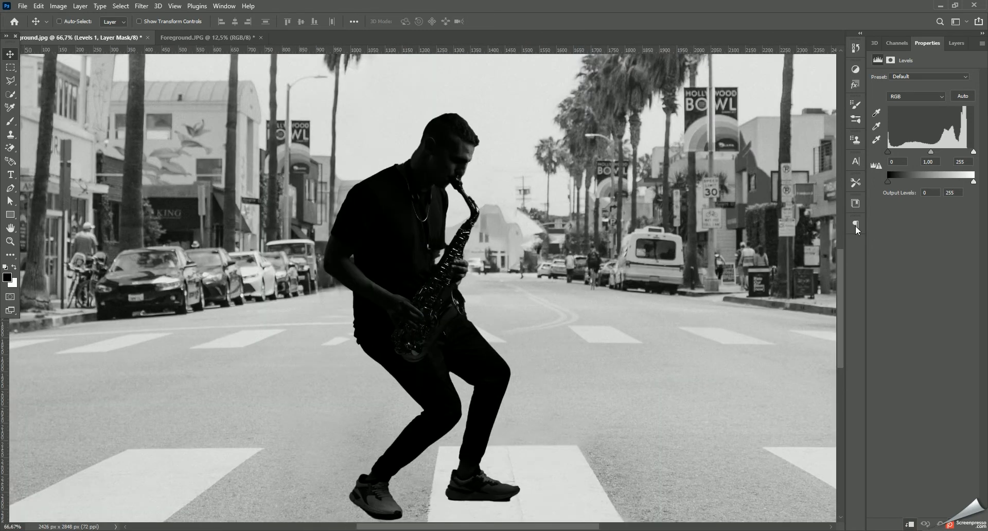
{"action": "left_click_drag", "start_coordinate": [930, 152], "coordinate": [902, 152]}
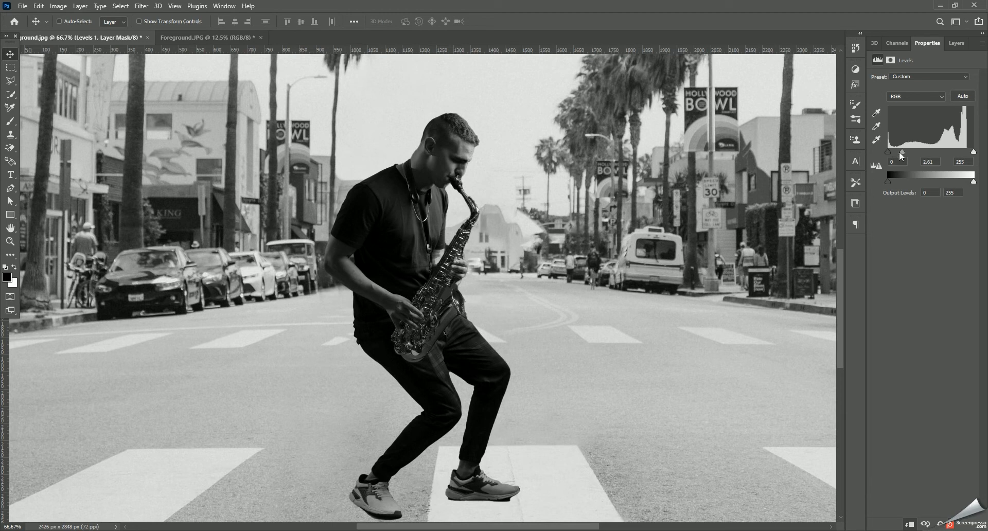
{"action": "left_click_drag", "start_coordinate": [903, 152], "coordinate": [904, 152]}
{"action": "scroll", "coordinate": [370, 360], "scroll_direction": "down", "scroll_amount": 2}
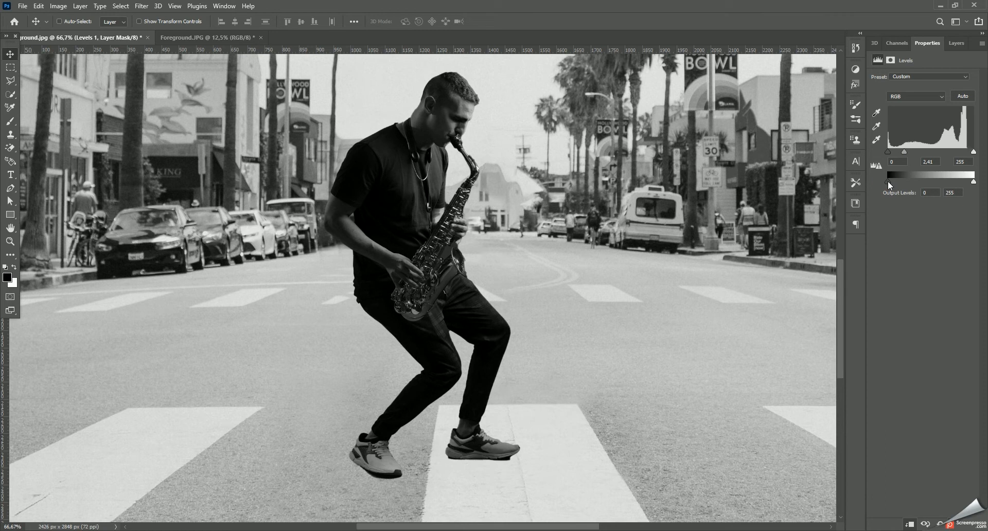
{"action": "left_click_drag", "start_coordinate": [891, 182], "coordinate": [894, 181]}
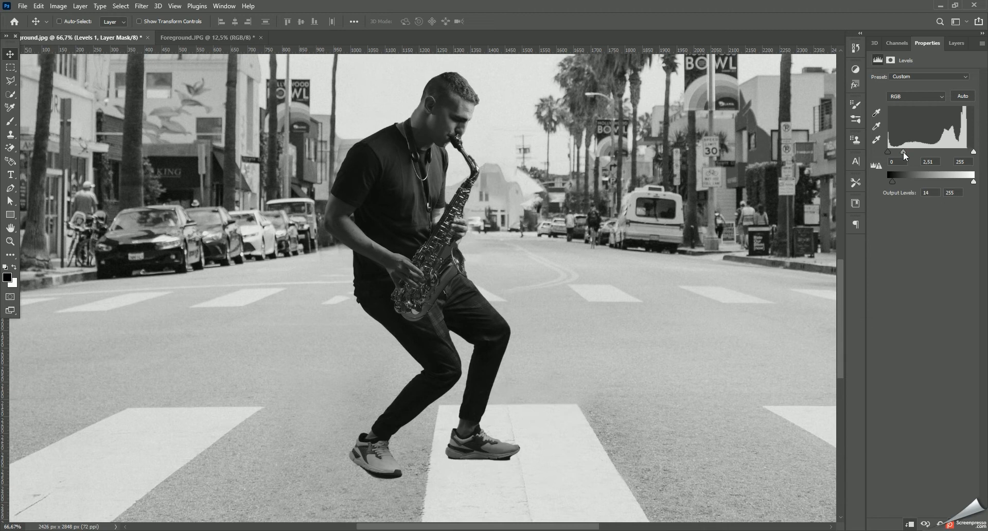
{"action": "key", "text": "i"}
Compare the composite with and without the Black & White adjustment and leave that layer hidden
{"action": "left_click", "coordinate": [947, 45]}
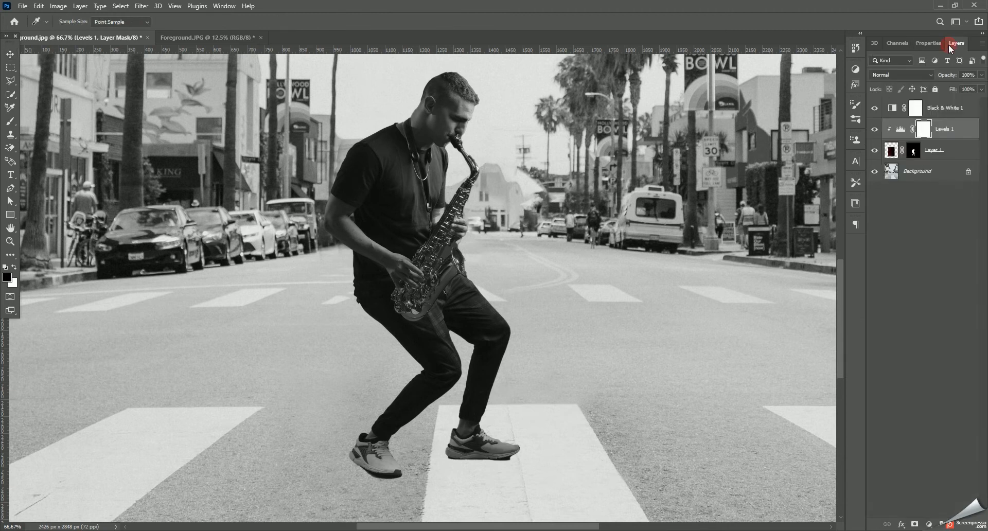
{"action": "left_click", "coordinate": [873, 108]}
{"action": "left_click", "coordinate": [874, 108]}
{"action": "left_click", "coordinate": [872, 109]}
{"action": "left_click", "coordinate": [872, 109]}
{"action": "left_click", "coordinate": [872, 109]}
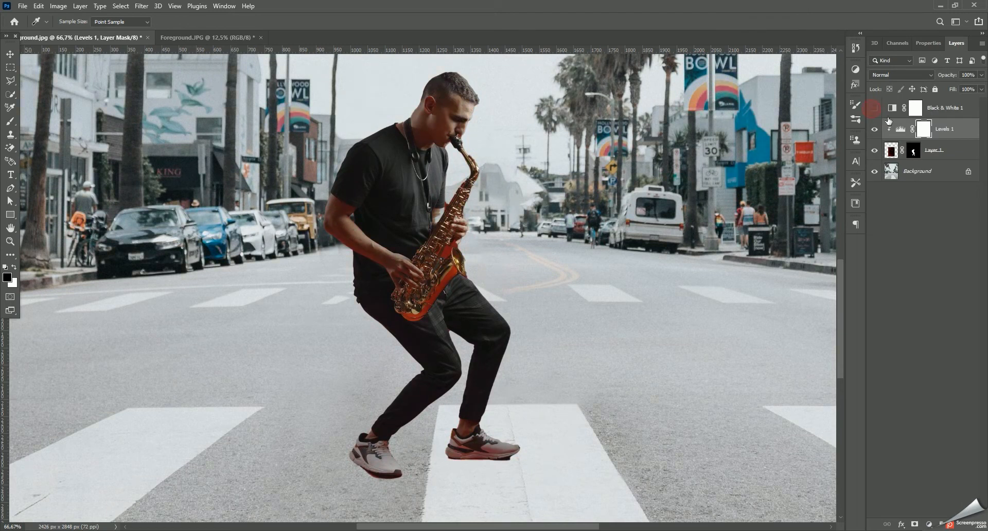
Add a Selective Color adjustment layer above the Levels adjustment
{"action": "left_click", "coordinate": [935, 524]}
{"action": "left_click", "coordinate": [926, 507]}
{"action": "key", "text": "v"}
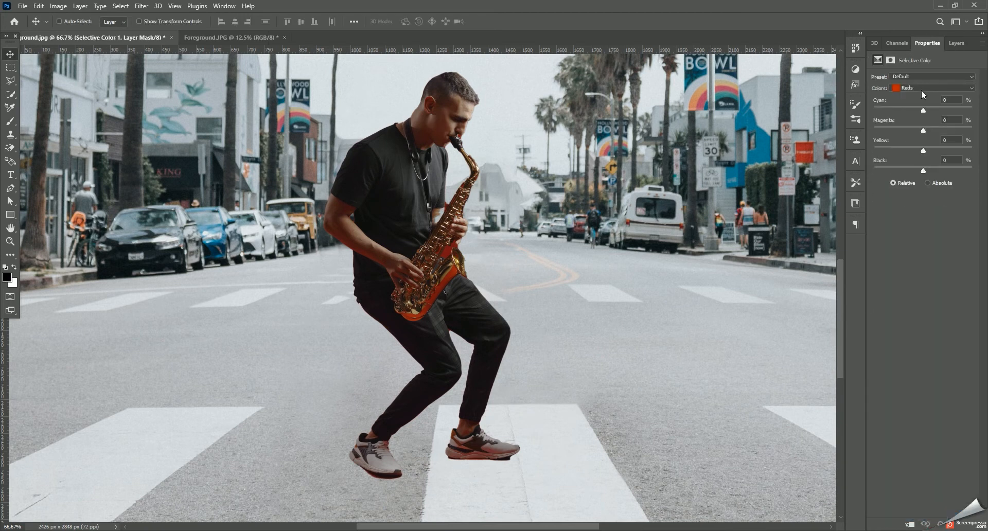
Switch Selective Color to the Absolute method and set Black to -100% for the Reds
{"action": "scroll", "coordinate": [613, 383], "scroll_direction": "up", "scroll_amount": 1}
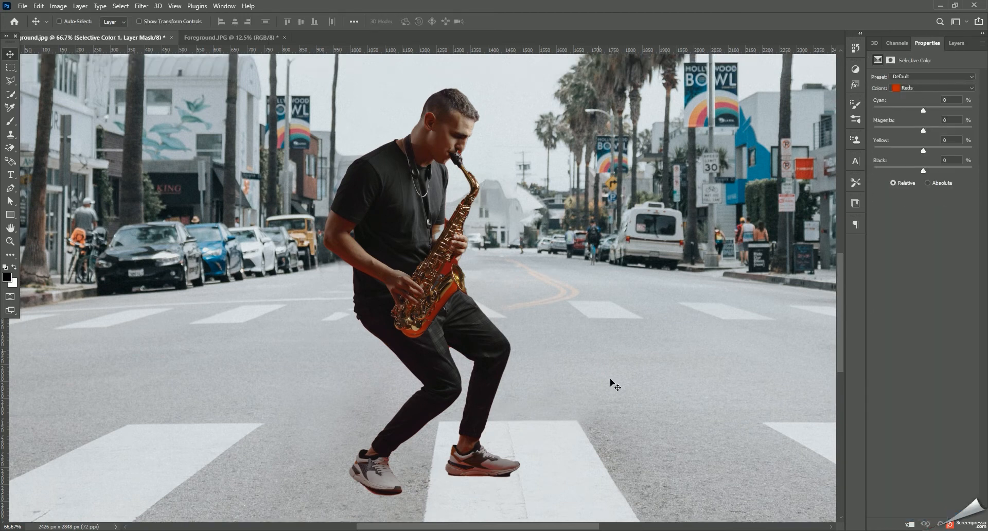
{"action": "scroll", "coordinate": [615, 385], "scroll_direction": "up", "scroll_amount": 2}
{"action": "left_click", "coordinate": [910, 86]}
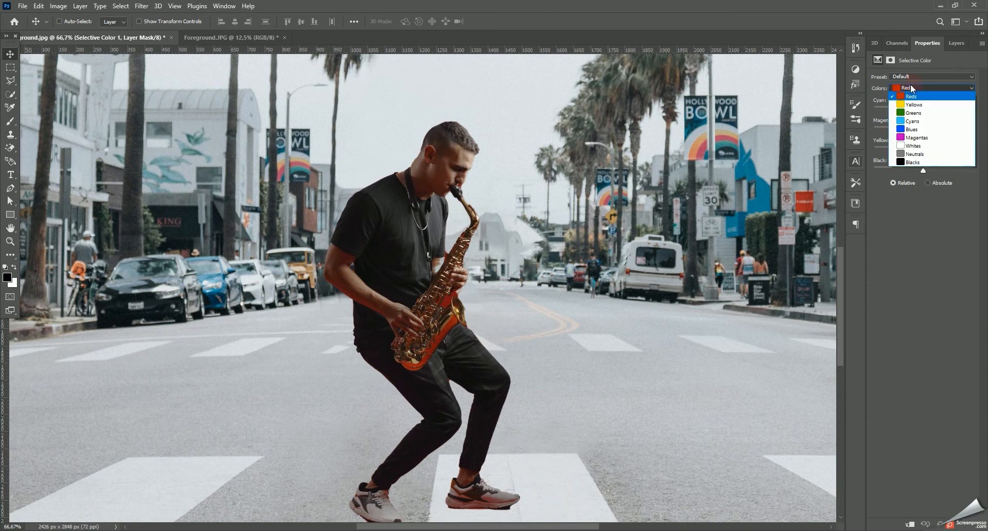
{"action": "left_click", "coordinate": [911, 96]}
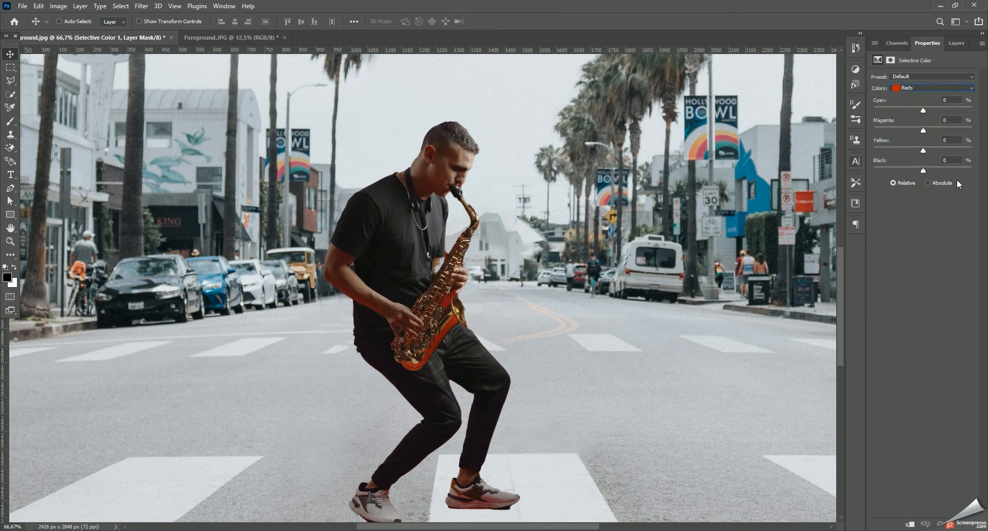
{"action": "left_click", "coordinate": [926, 183]}
{"action": "left_click_drag", "start_coordinate": [924, 170], "coordinate": [860, 175]}
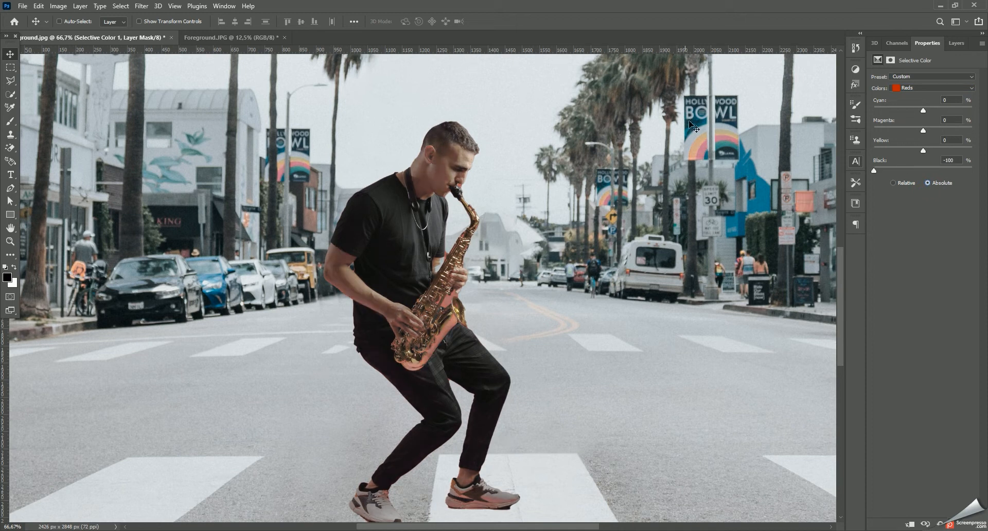
Set Black to -100% for the Yellows and the Greens in Selective Color
{"action": "left_click", "coordinate": [908, 88]}
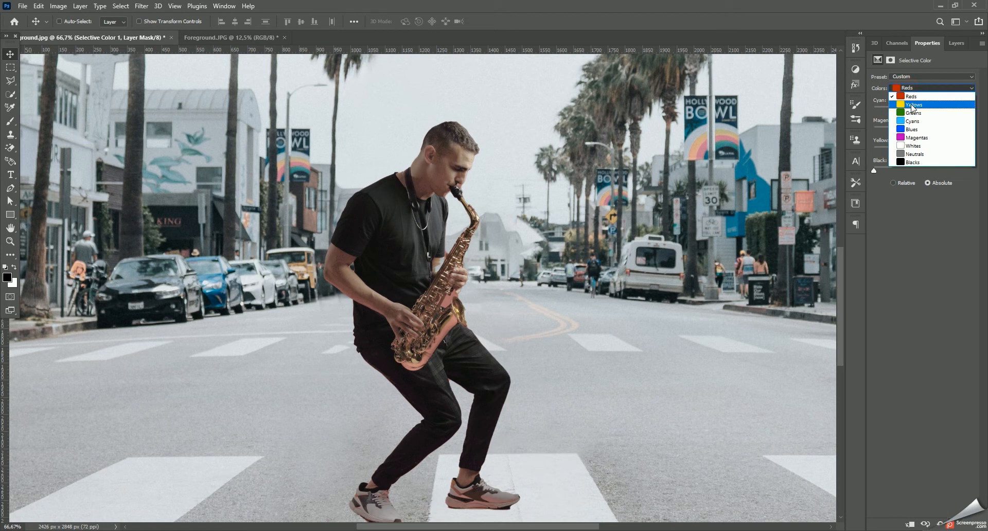
{"action": "left_click", "coordinate": [911, 105]}
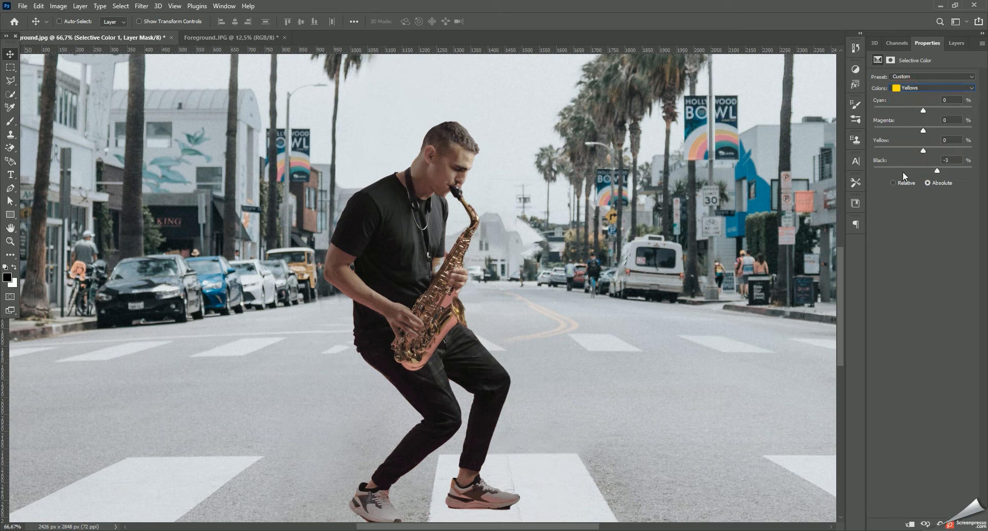
{"action": "left_click_drag", "start_coordinate": [924, 170], "coordinate": [870, 172]}
{"action": "left_click", "coordinate": [911, 88]}
{"action": "left_click", "coordinate": [906, 111]}
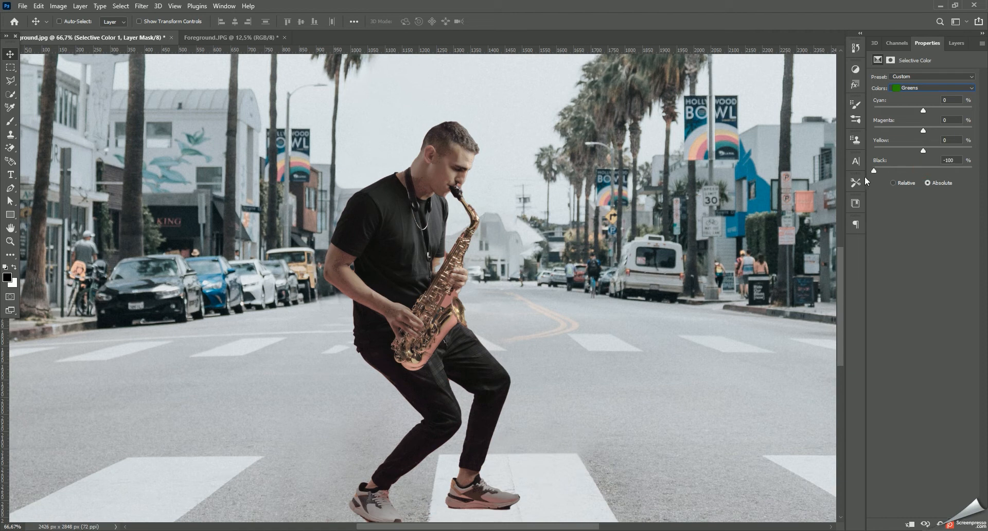
Set Black to -100% for the Cyans, Blues and Magentas in Selective Color
{"action": "left_click", "coordinate": [920, 88]}
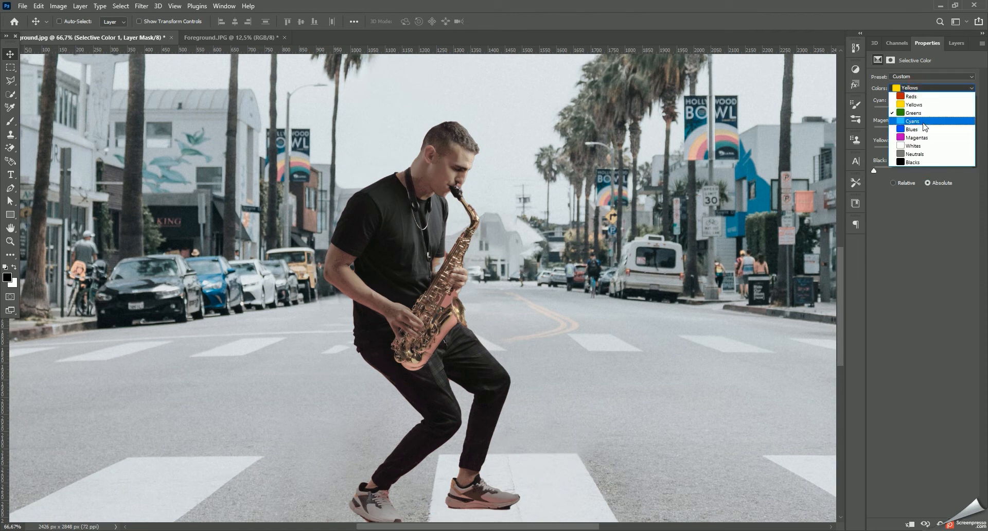
{"action": "left_click", "coordinate": [925, 122]}
{"action": "left_click_drag", "start_coordinate": [924, 170], "coordinate": [870, 169]}
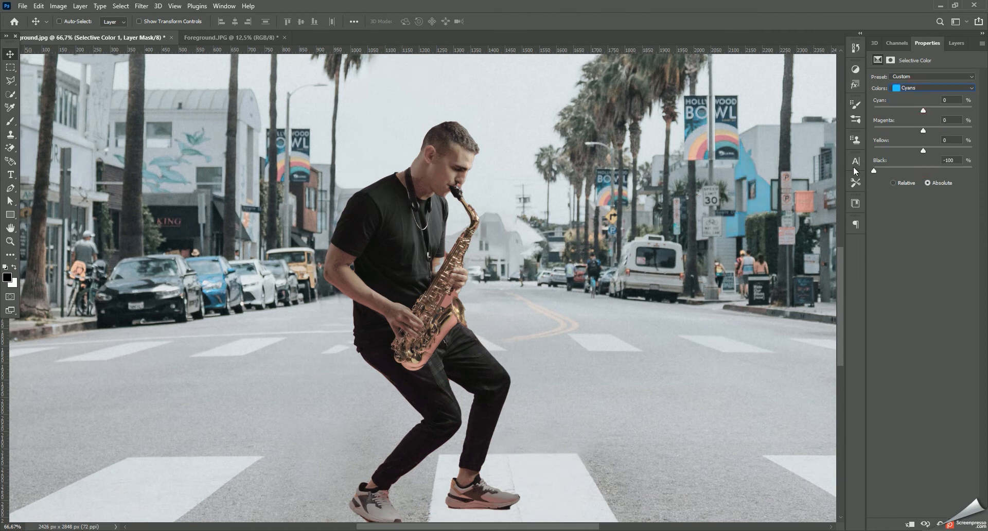
{"action": "left_click", "coordinate": [921, 88]}
{"action": "left_click", "coordinate": [915, 133]}
{"action": "left_click_drag", "start_coordinate": [924, 172], "coordinate": [864, 178]}
{"action": "left_click", "coordinate": [900, 89]}
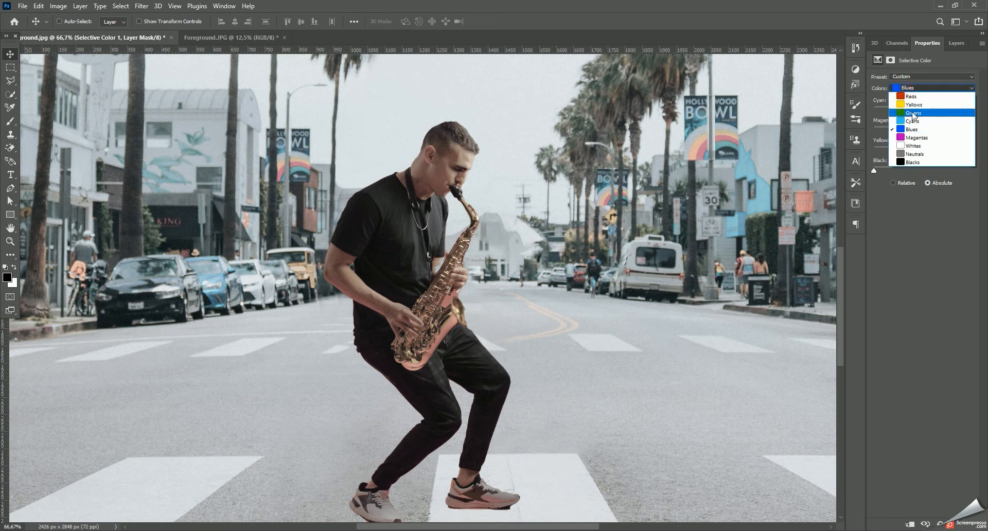
{"action": "left_click", "coordinate": [911, 143]}
{"action": "left_click_drag", "start_coordinate": [923, 171], "coordinate": [856, 175]}
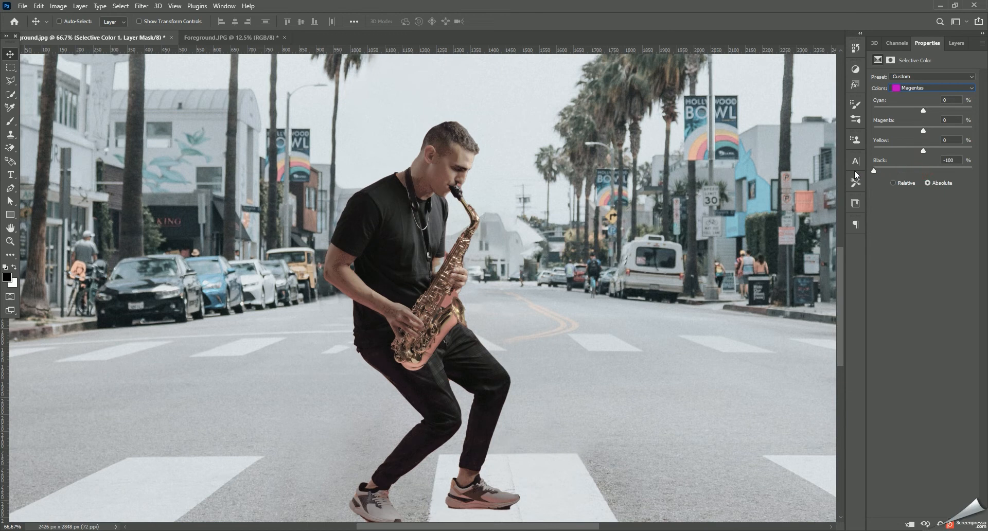
Set Black to +100% for the Whites, Neutrals and Blacks in Selective Color
{"action": "left_click", "coordinate": [916, 92]}
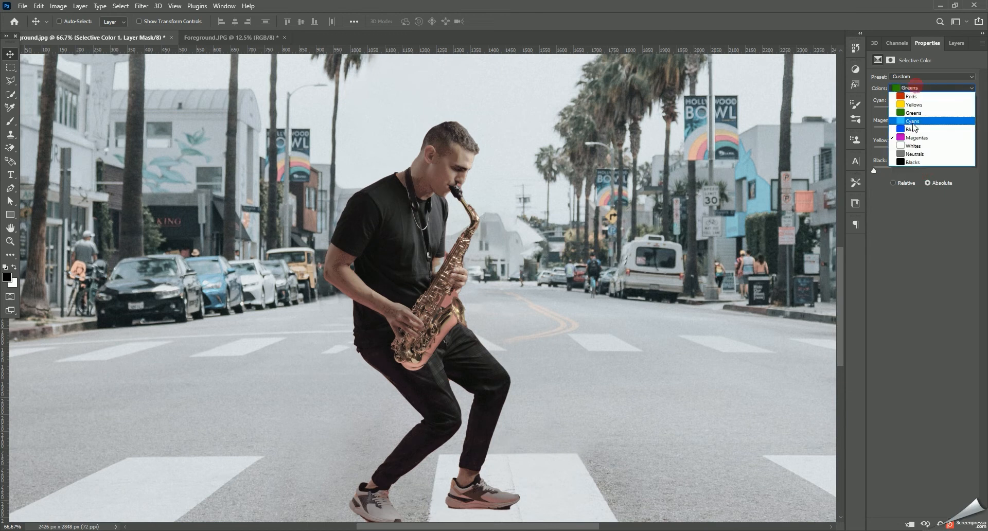
{"action": "left_click", "coordinate": [911, 153]}
{"action": "left_click_drag", "start_coordinate": [922, 170], "coordinate": [986, 163]}
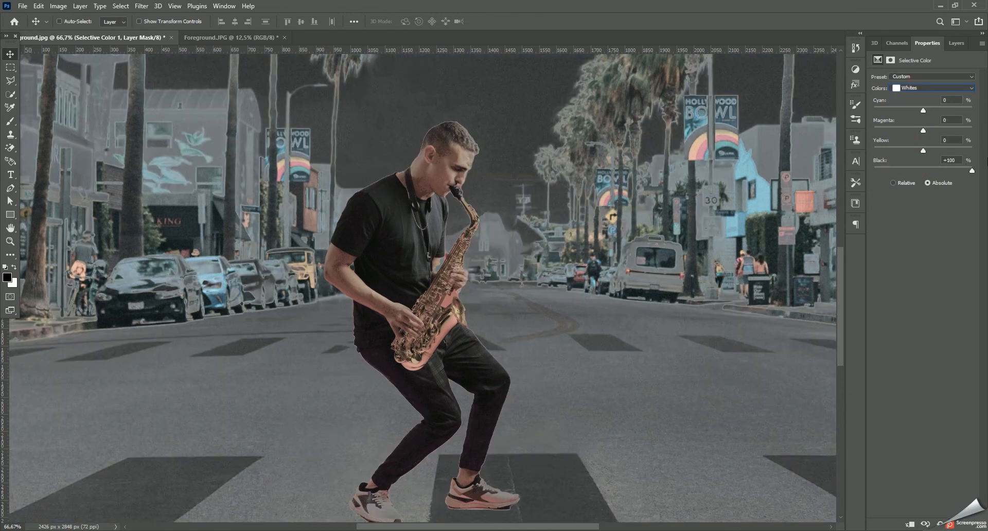
{"action": "left_click", "coordinate": [932, 87]}
{"action": "left_click", "coordinate": [923, 152]}
{"action": "left_click_drag", "start_coordinate": [933, 166], "coordinate": [986, 161]}
{"action": "left_click", "coordinate": [931, 87]}
{"action": "left_click", "coordinate": [924, 161]}
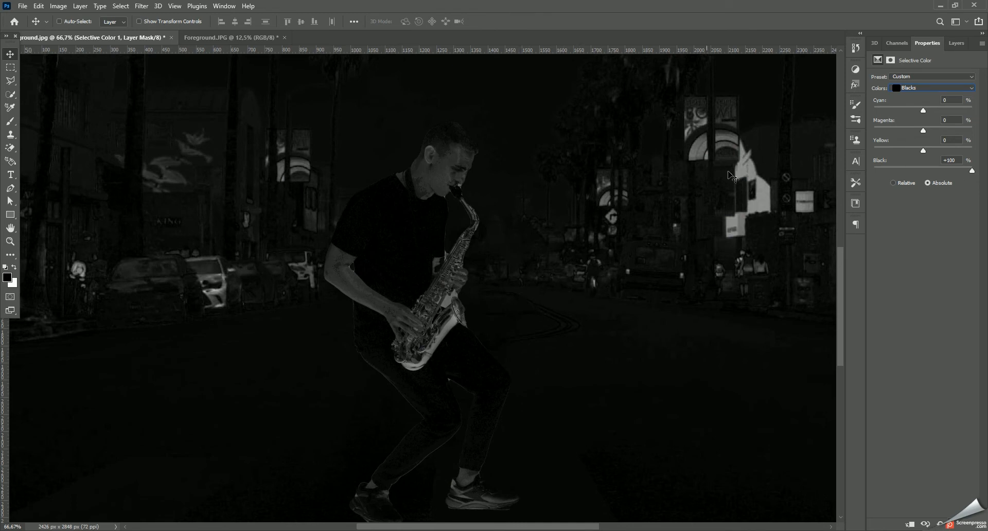
Add a Hue/Saturation adjustment directly above Levels 1 and clip it to the saxophonist's layer
{"action": "left_click", "coordinate": [957, 43]}
{"action": "left_click", "coordinate": [945, 150]}
{"action": "left_click", "coordinate": [949, 115]}
{"action": "left_click", "coordinate": [949, 134]}
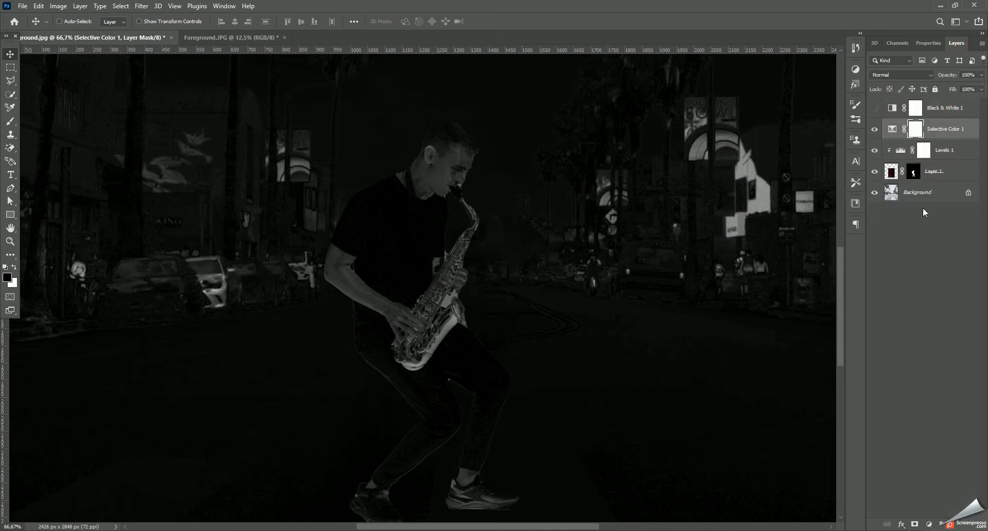
{"action": "left_click", "coordinate": [944, 154]}
{"action": "left_click", "coordinate": [929, 524]}
{"action": "left_click", "coordinate": [933, 426]}
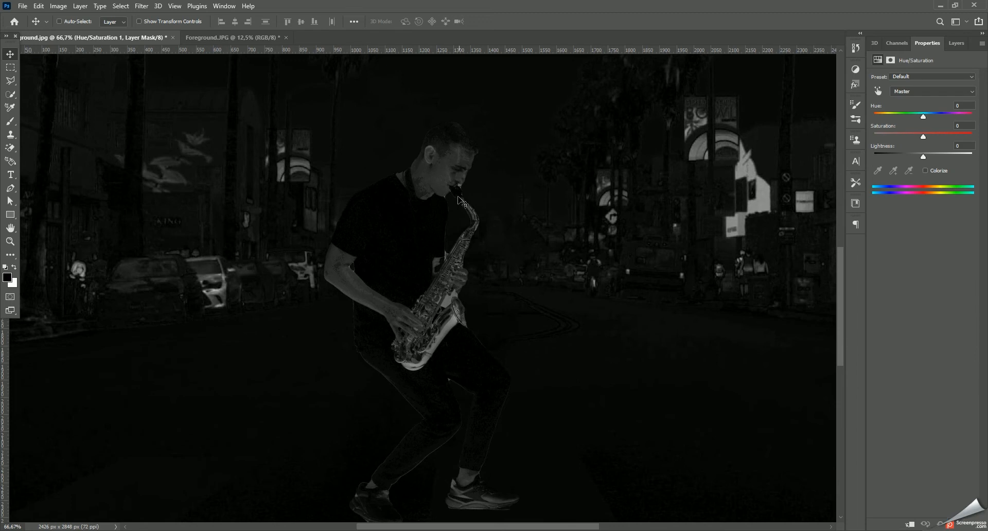
{"action": "mouse_move", "coordinate": [923, 137]}
{"action": "left_mouse_down"}
{"action": "mouse_move", "coordinate": [950, 131]}
{"action": "mouse_move", "coordinate": [897, 136]}
{"action": "mouse_move", "coordinate": [928, 134]}
{"action": "left_mouse_up"}
{"action": "type", "text": "0"}
{"action": "left_click", "coordinate": [908, 523]}
{"action": "left_click_drag", "start_coordinate": [924, 137], "coordinate": [952, 129]}
{"action": "double_click", "coordinate": [958, 127]}
{"action": "type", "text": "0"}
Use the targeted adjustment tool on the saxophonist's face to lower the Reds saturation to -28
{"action": "left_click", "coordinate": [878, 90]}
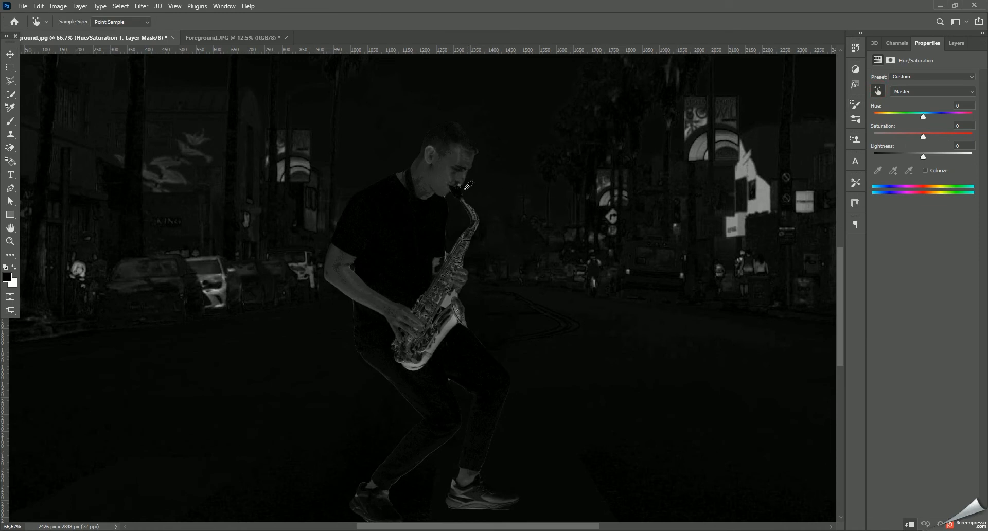
{"action": "left_click", "coordinate": [441, 180]}
{"action": "left_click_drag", "start_coordinate": [442, 179], "coordinate": [428, 182]}
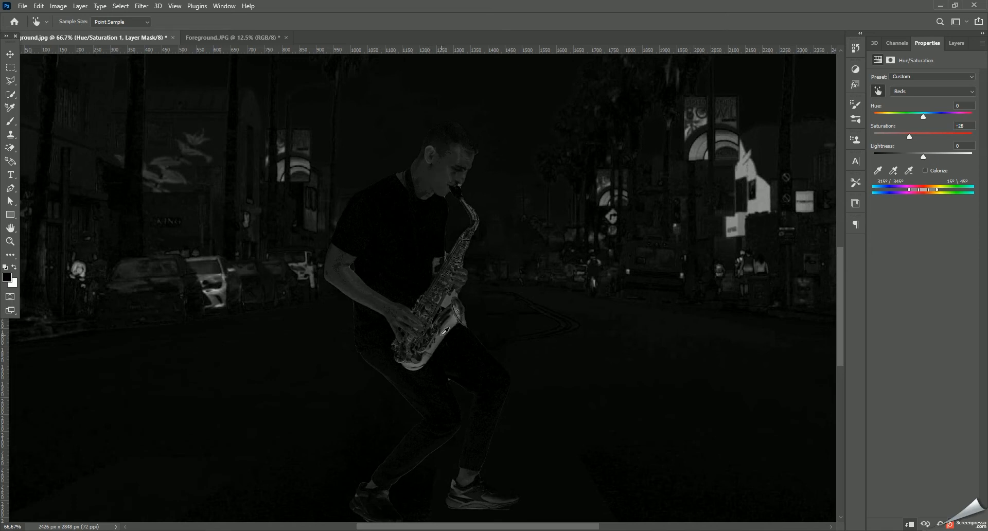
{"action": "scroll", "coordinate": [449, 327], "scroll_direction": "down", "scroll_amount": 1}
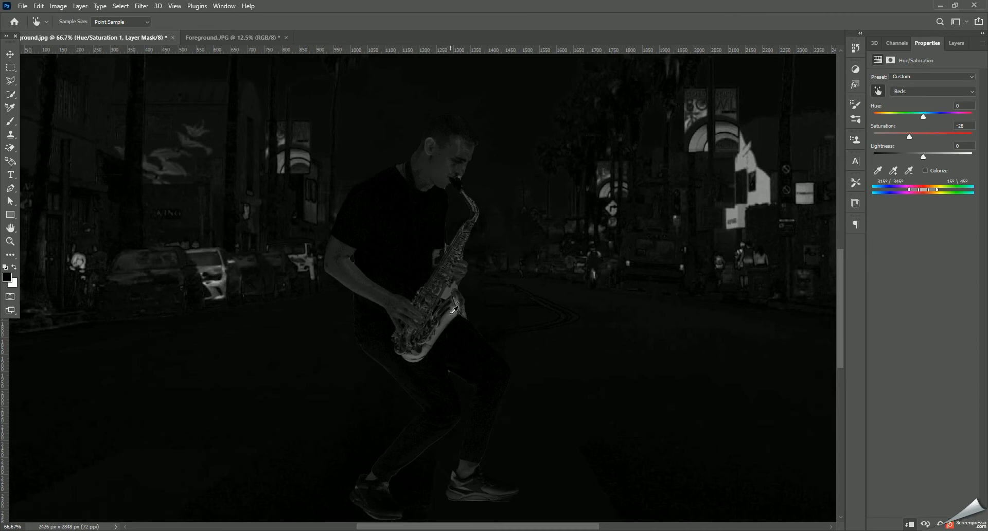
Use the targeted adjustment tool on the saxophone's lower body to reduce the Reds saturation to -39
{"action": "left_click_drag", "start_coordinate": [450, 320], "coordinate": [426, 315]}
{"action": "key", "text": "ctrl+z"}
{"action": "key", "text": "ctrl+plus"}
{"action": "key", "text": "ctrl+plus"}
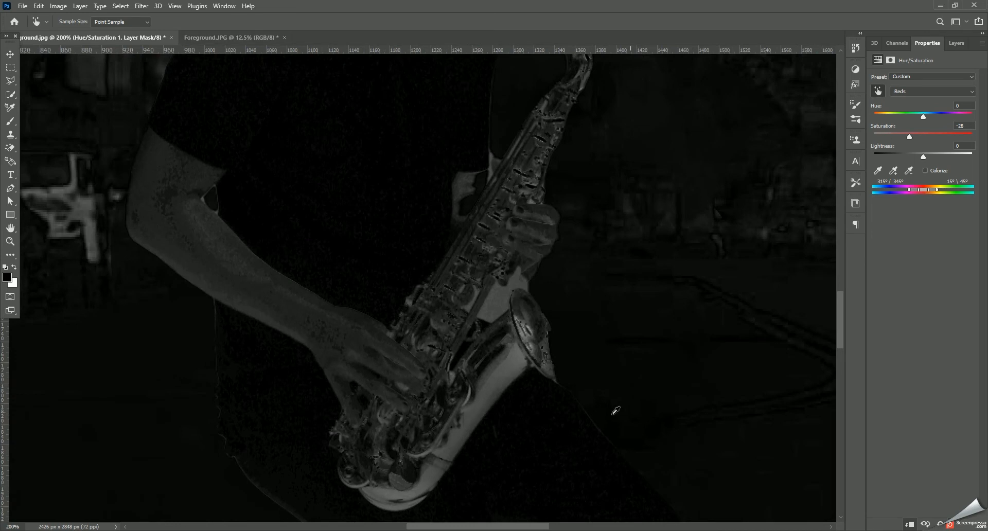
{"action": "left_click_drag", "start_coordinate": [511, 373], "coordinate": [505, 377]}
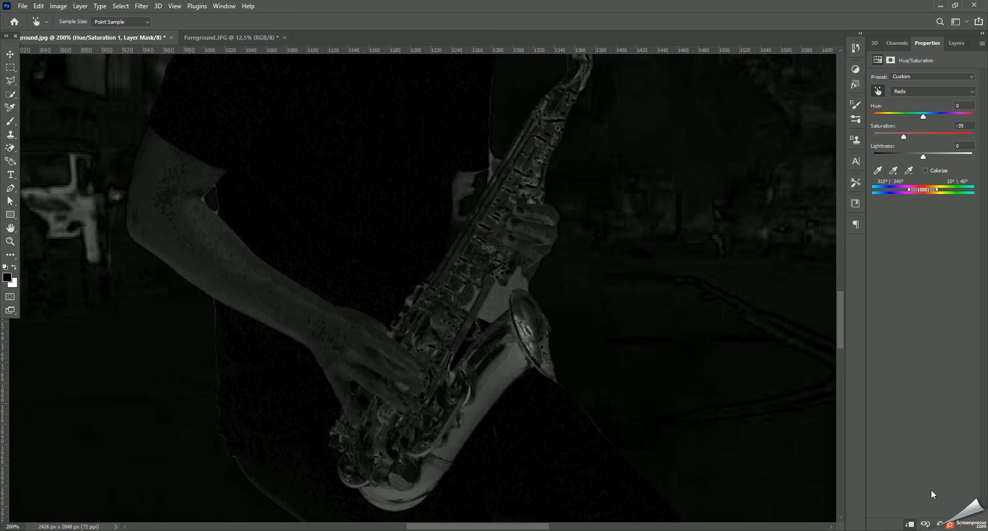
{"action": "key", "text": "ctrl+minus"}
{"action": "key", "text": "ctrl+minus"}
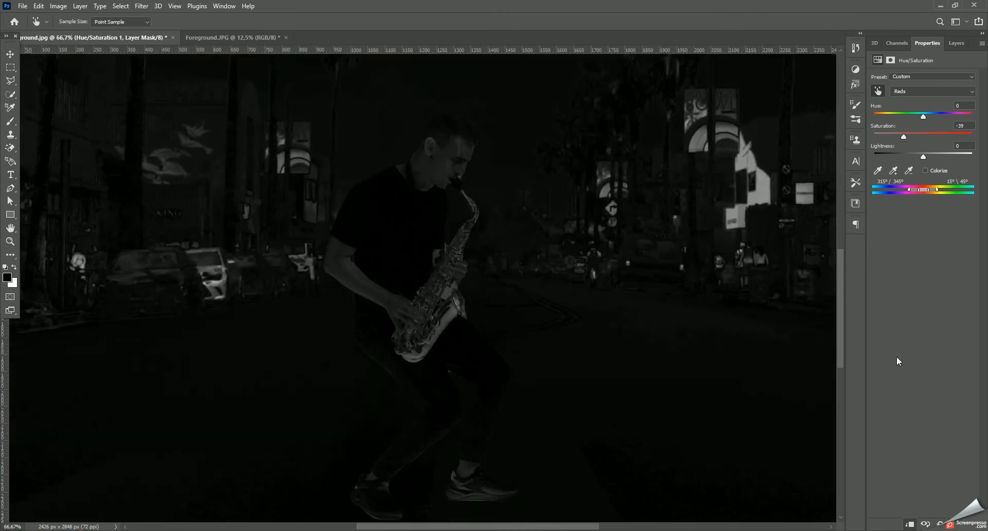
Hide the Selective Color 1 check layer to display the composite in full colour
{"action": "left_click", "coordinate": [956, 43]}
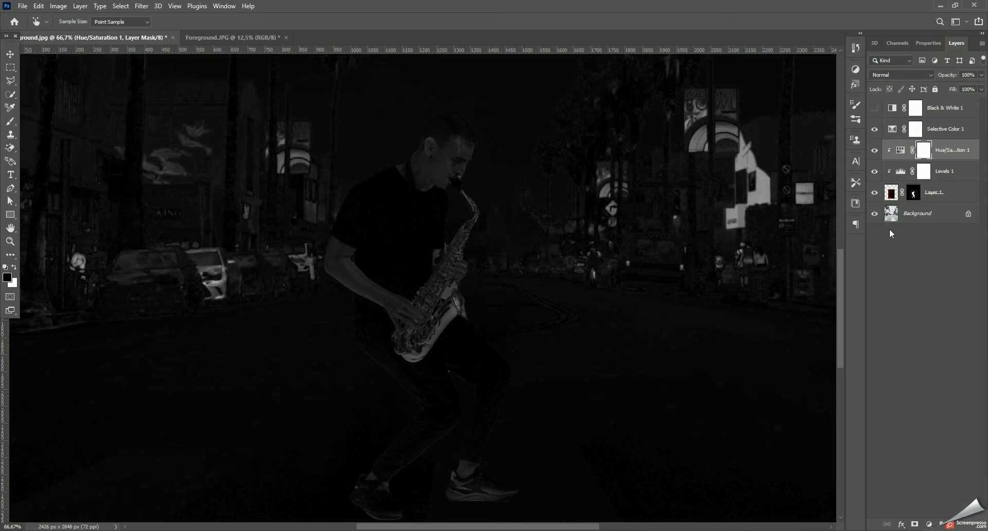
{"action": "left_click", "coordinate": [875, 129]}
{"action": "scroll", "coordinate": [632, 293], "scroll_direction": "up", "scroll_amount": 1}
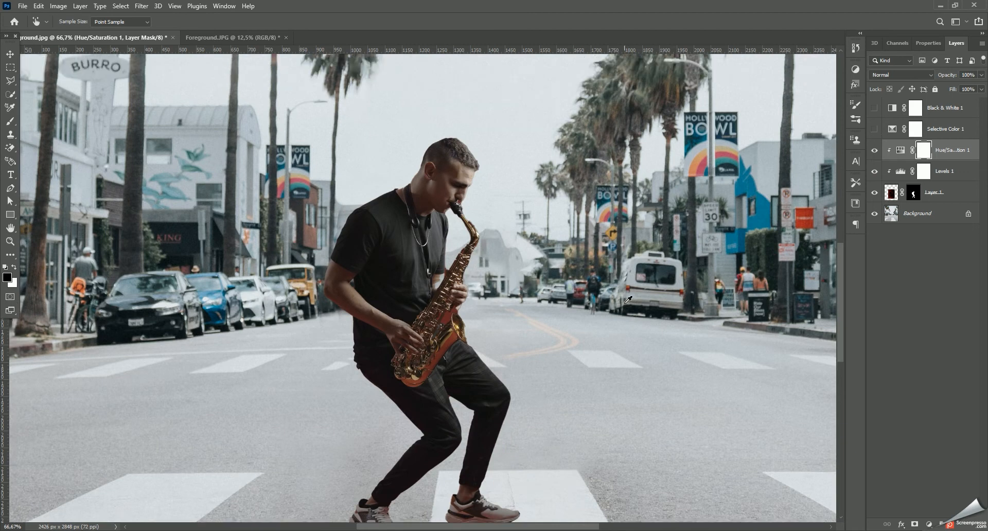
{"action": "key", "text": "ctrl+minus"}
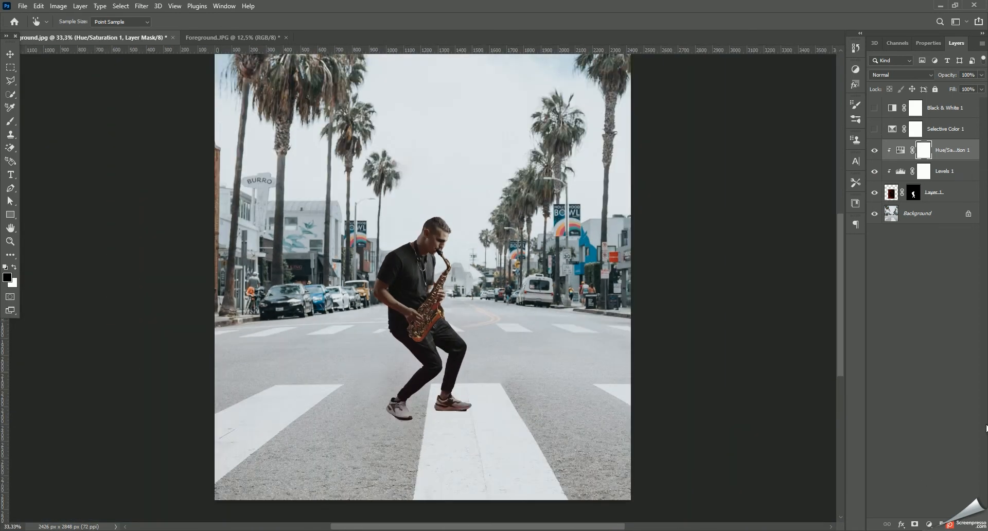
Add a Solid Color fill layer in neutral gray #8e8e8e directly above the Hue/Saturation 1 layer
{"action": "left_click", "coordinate": [928, 524]}
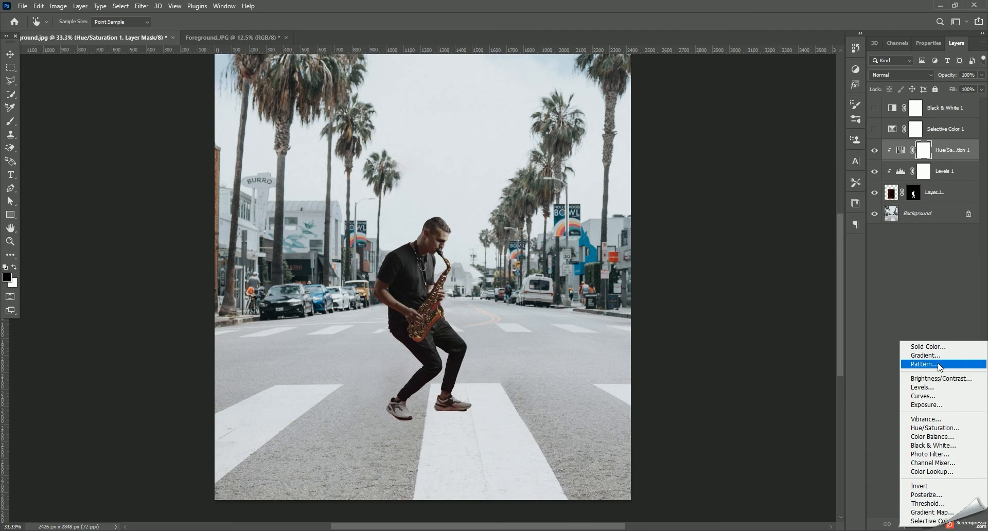
{"action": "left_click", "coordinate": [926, 347]}
{"action": "left_click_drag", "start_coordinate": [648, 219], "coordinate": [615, 195]}
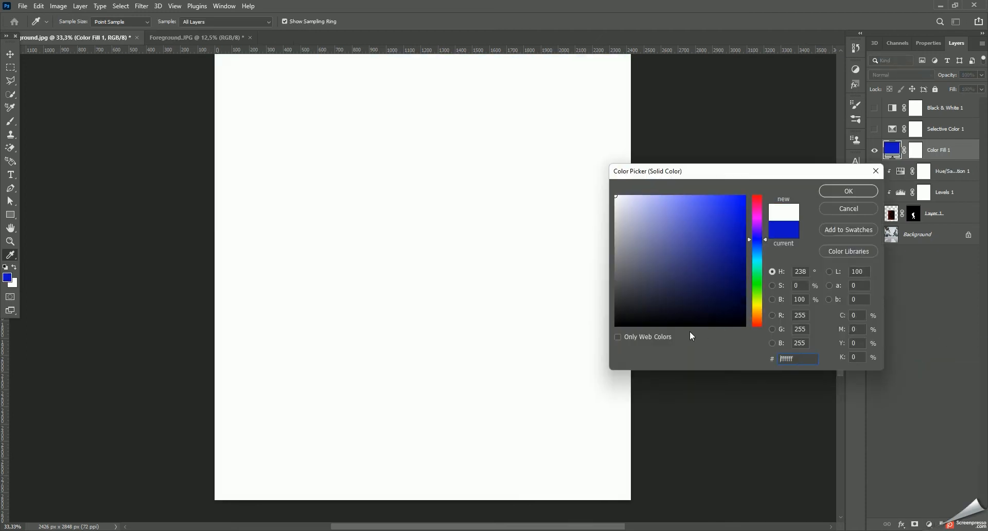
{"action": "left_click", "coordinate": [808, 328]}
{"action": "type", "text": "50"}
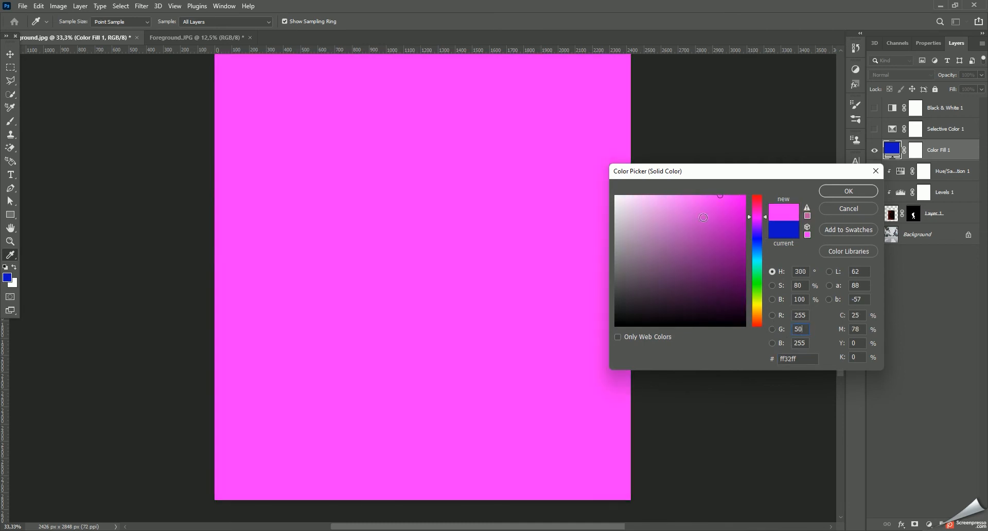
{"action": "left_click_drag", "start_coordinate": [726, 242], "coordinate": [618, 181]}
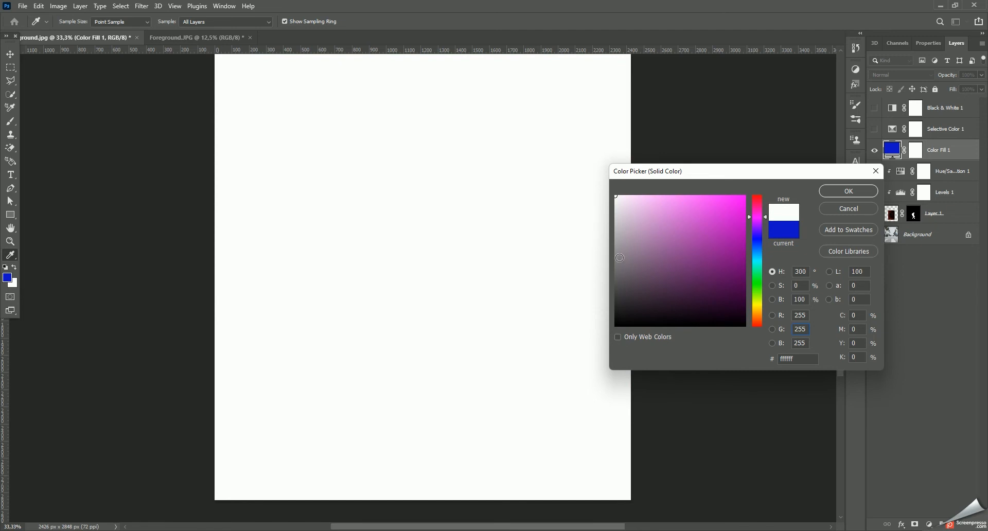
{"action": "left_click", "coordinate": [614, 254]}
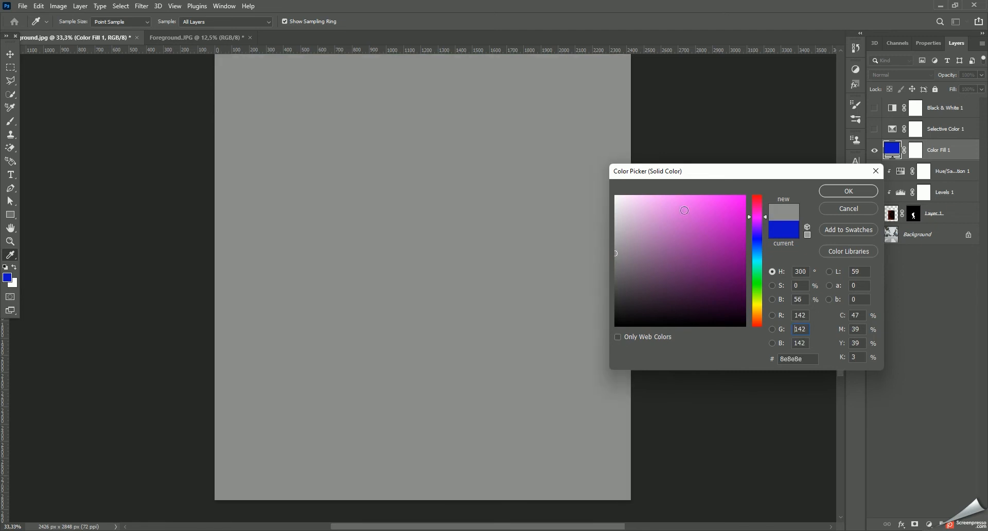
{"action": "left_click", "coordinate": [824, 191]}
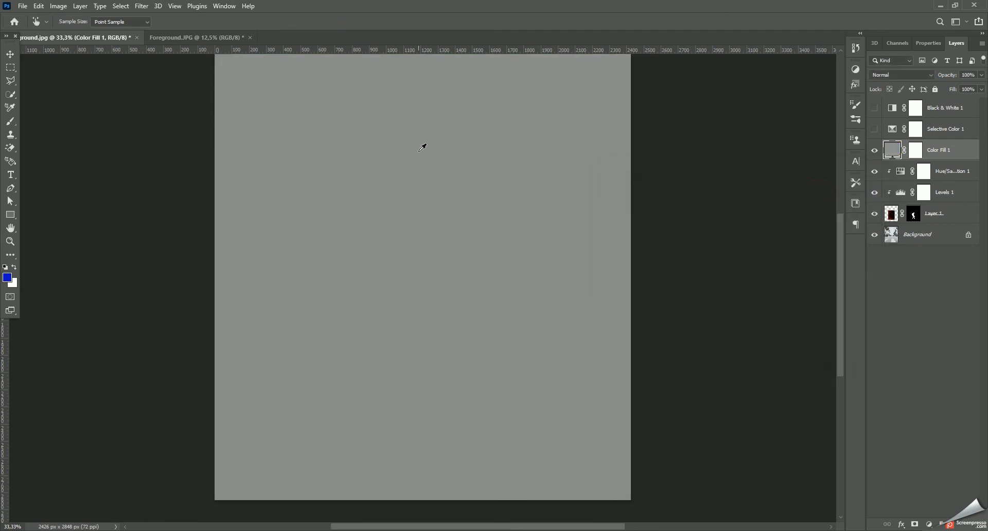
Set the gray fill layer's blend mode to Luminosity and inspect the saxophonist's colours at 100% zoom
{"action": "left_click", "coordinate": [882, 76]}
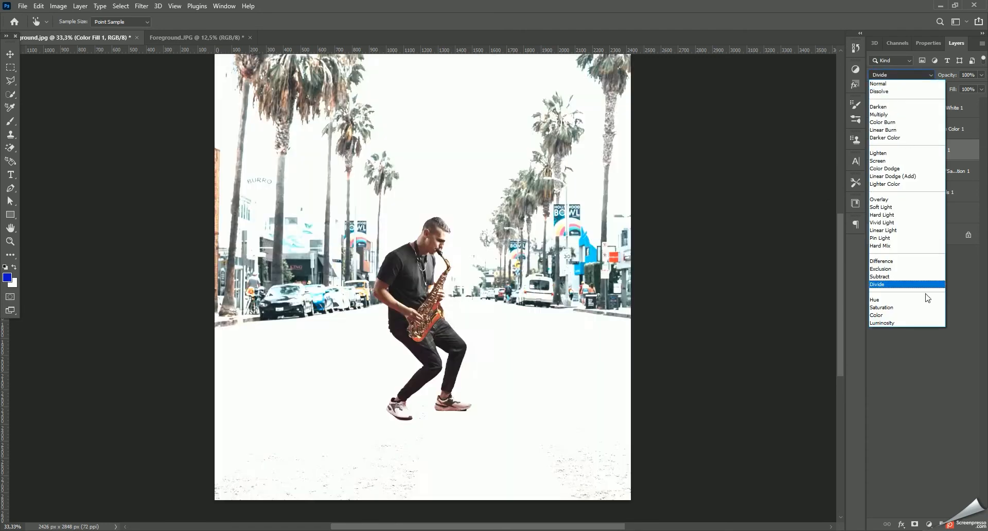
{"action": "left_click", "coordinate": [906, 321]}
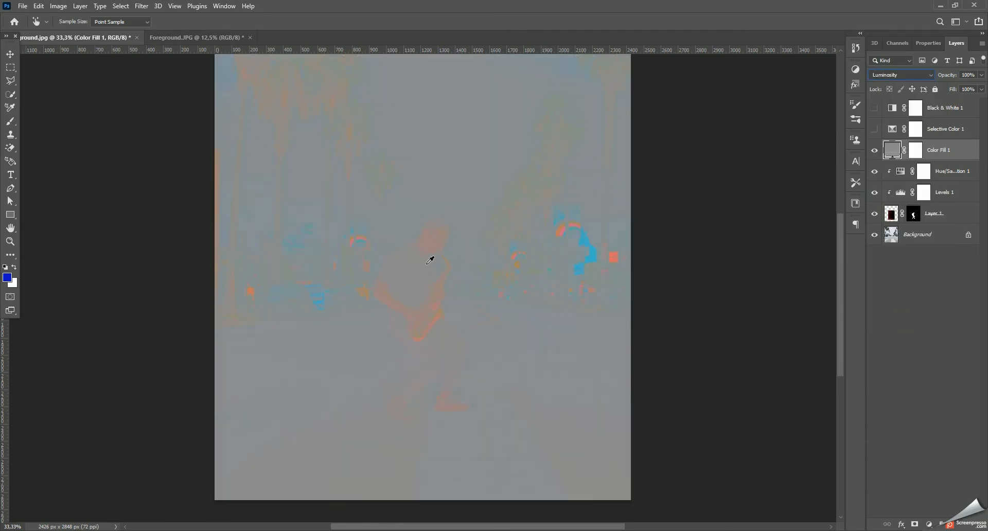
{"action": "key", "text": "ctrl+plus"}
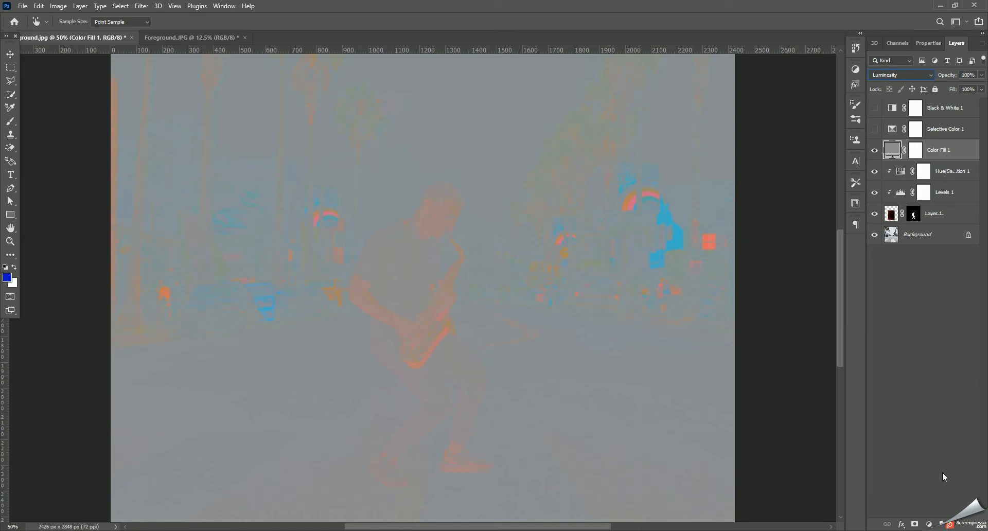
{"action": "key", "text": "ctrl+1"}
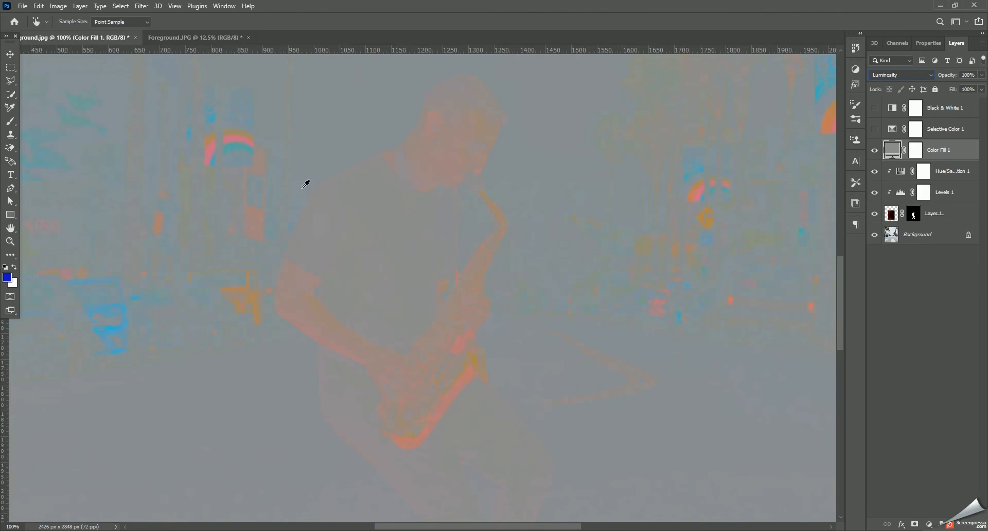
Add a Curves adjustment directly above Hue/Saturation 1, clipped to the saxophonist's layer
{"action": "left_click", "coordinate": [924, 172]}
{"action": "left_click", "coordinate": [930, 524]}
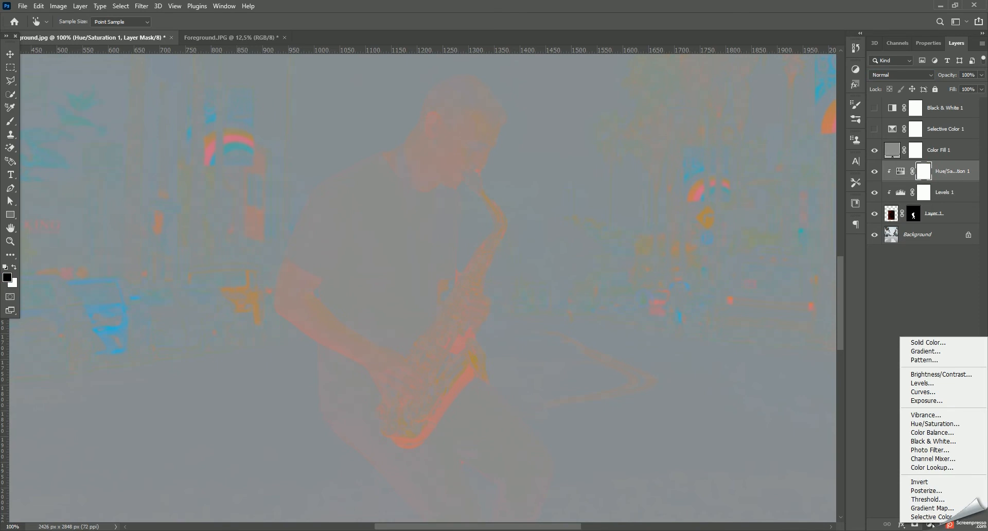
{"action": "left_click", "coordinate": [947, 392]}
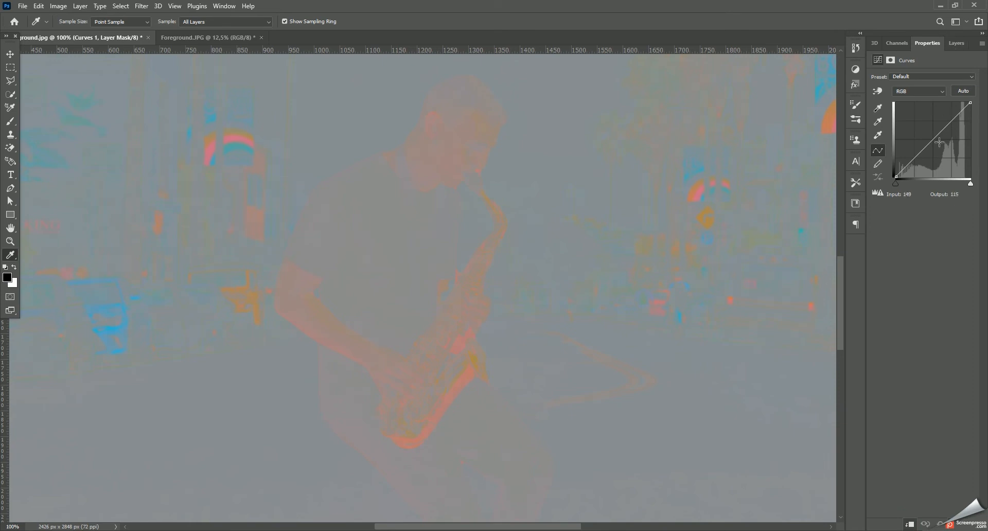
Use the targeted adjustment tool on the saxophonist's head to lower the Red curve at input 64 to output 53
{"action": "left_click", "coordinate": [915, 88]}
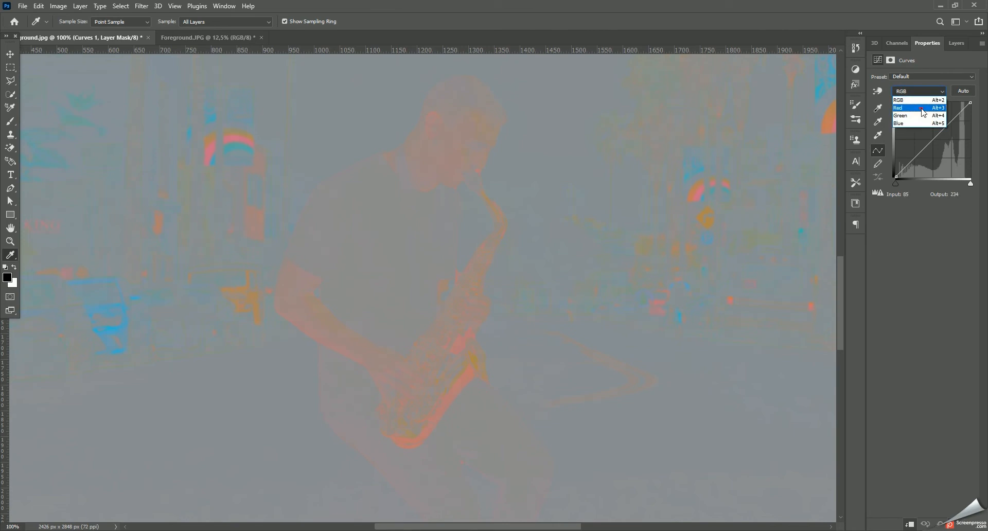
{"action": "left_click", "coordinate": [922, 109]}
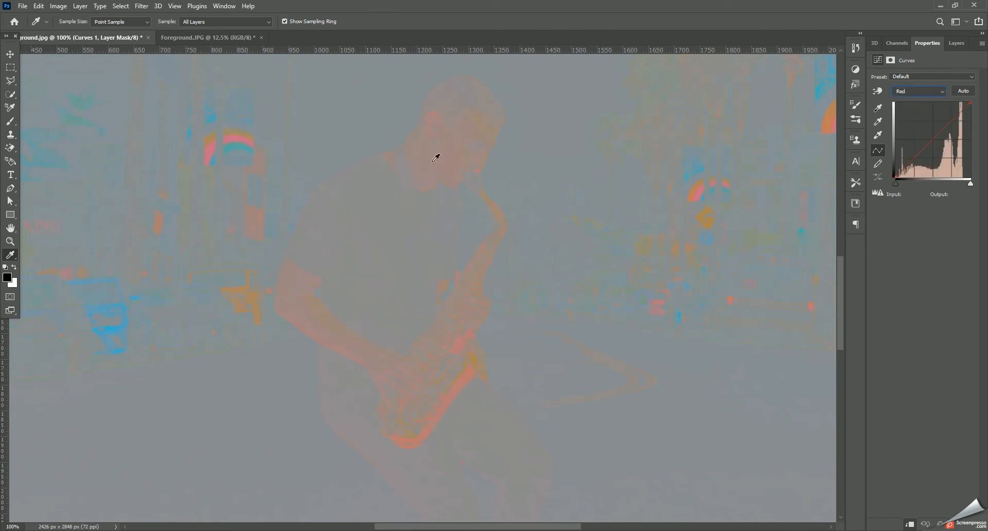
{"action": "left_click", "coordinate": [878, 91]}
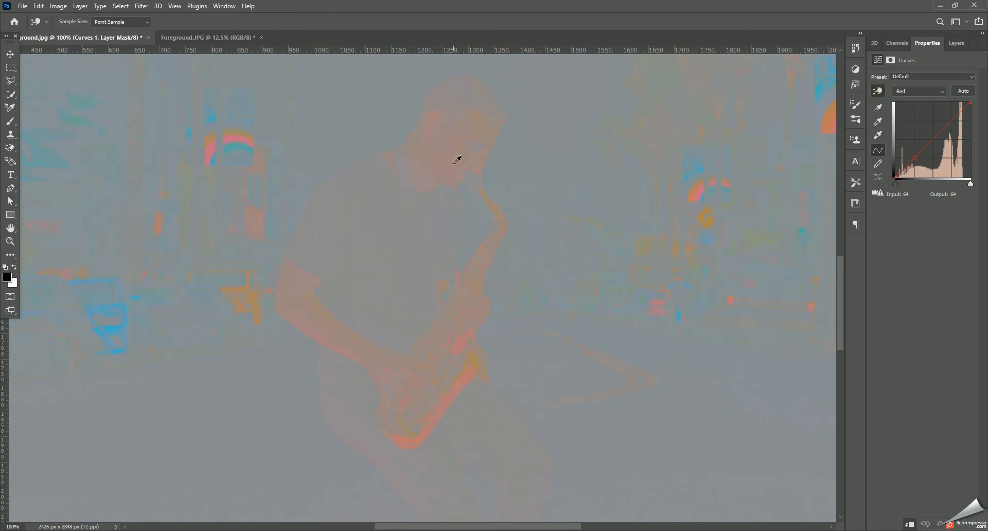
{"action": "left_click_drag", "start_coordinate": [451, 139], "coordinate": [450, 149]}
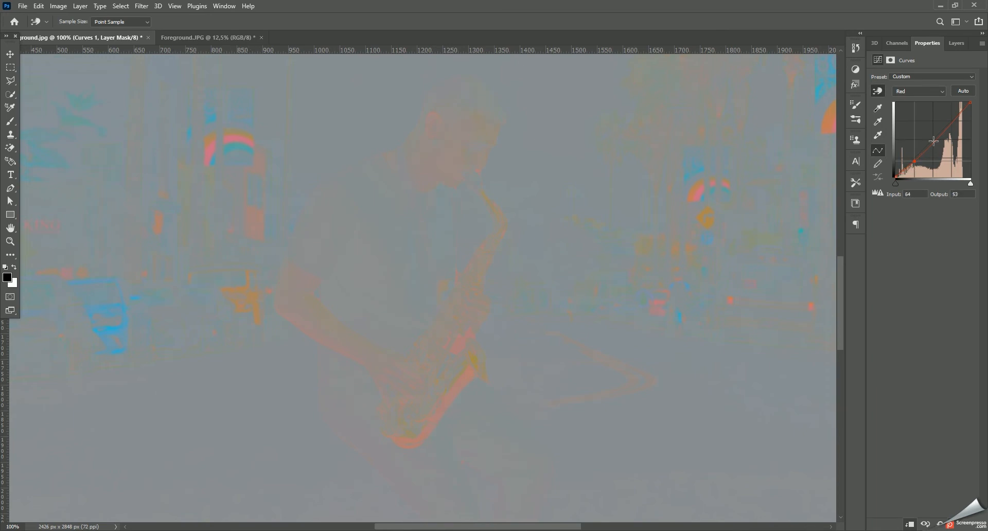
Adjust the Green curve from the saxophonist's head with the targeted adjustment tool, setting input 151 to output 145
{"action": "left_click", "coordinate": [935, 91]}
{"action": "left_click", "coordinate": [924, 114]}
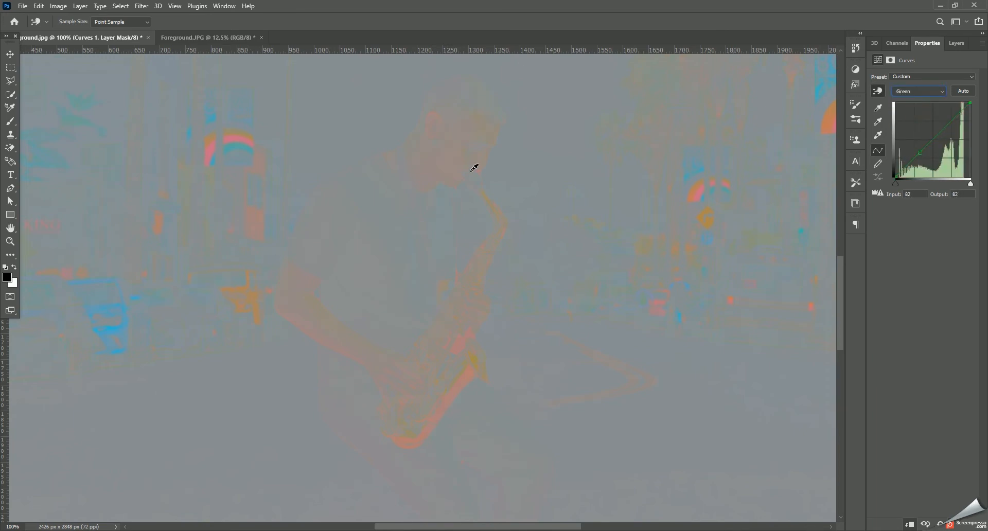
{"action": "left_click_drag", "start_coordinate": [493, 124], "coordinate": [492, 123]}
{"action": "key", "text": "ctrl+minus"}
{"action": "key", "text": "ctrl+minus"}
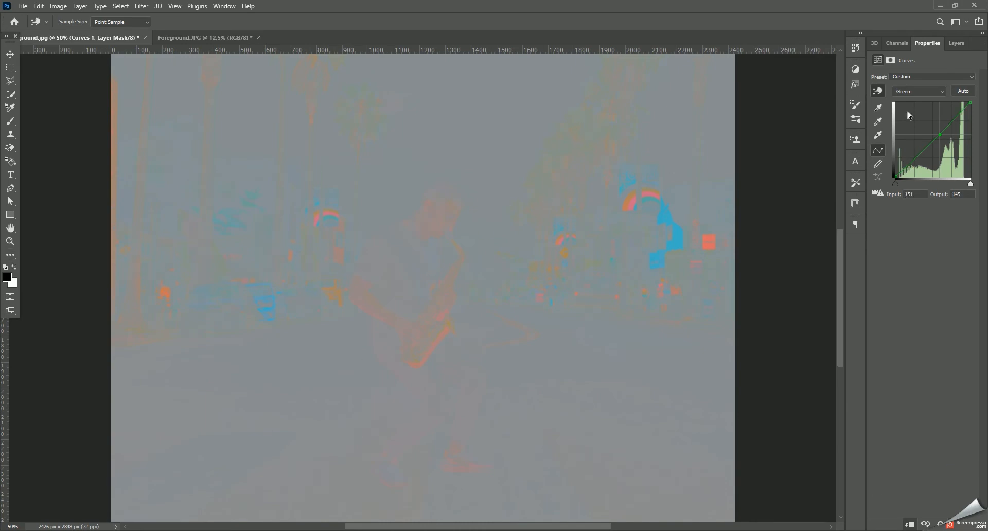
Raise the Blue curve by sampling the saxophonist's face with the targeted adjustment tool
{"action": "left_click", "coordinate": [920, 98]}
{"action": "left_click", "coordinate": [941, 121]}
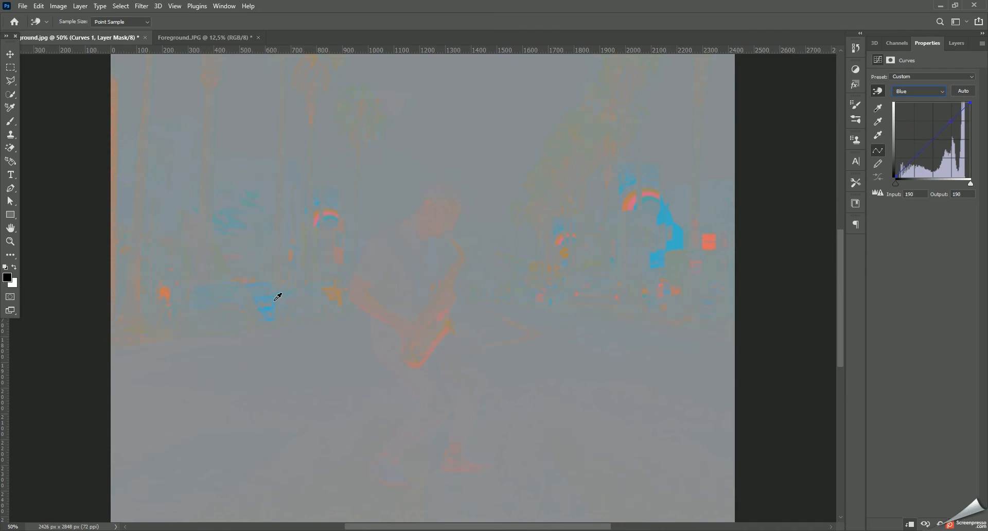
{"action": "left_click", "coordinate": [450, 210]}
{"action": "left_click_drag", "start_coordinate": [453, 209], "coordinate": [452, 203]}
Lower the Red curve slightly further by sampling the saxophonist's neck area with the targeted adjustment tool
{"action": "left_click", "coordinate": [914, 97]}
{"action": "left_click", "coordinate": [905, 107]}
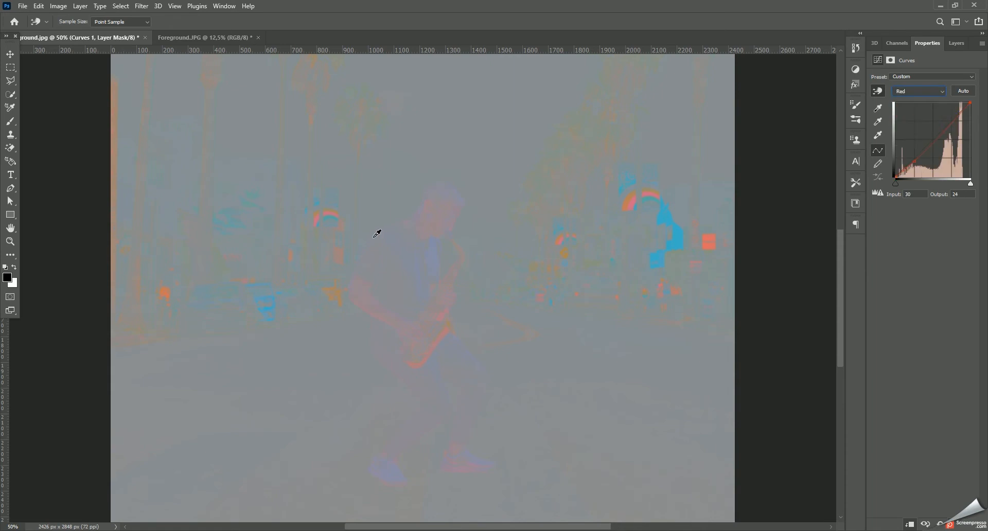
{"action": "left_click_drag", "start_coordinate": [429, 225], "coordinate": [427, 227]}
Compare the figure with and without Curves 1, hide the Color Fill 1 check layer and show Selective Color 1 instead
{"action": "left_click", "coordinate": [956, 42]}
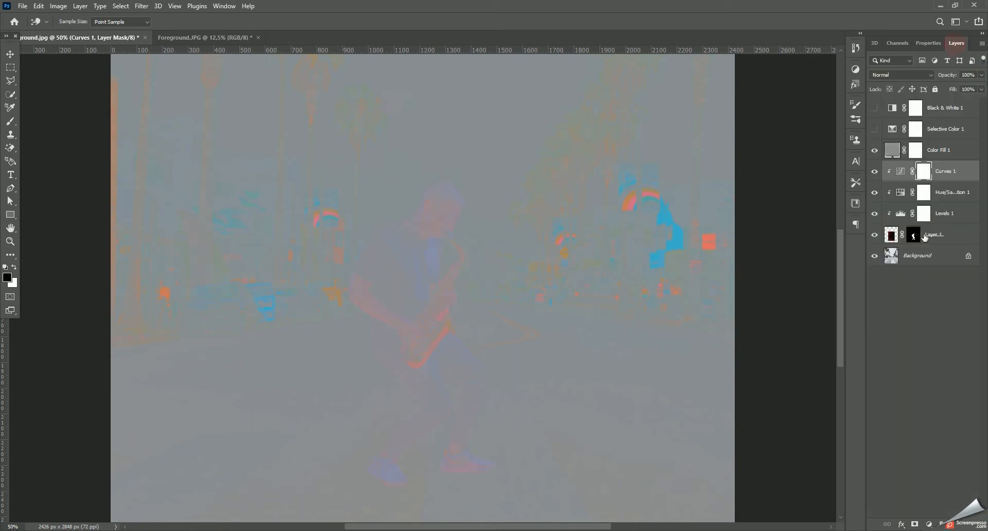
{"action": "left_click", "coordinate": [876, 172]}
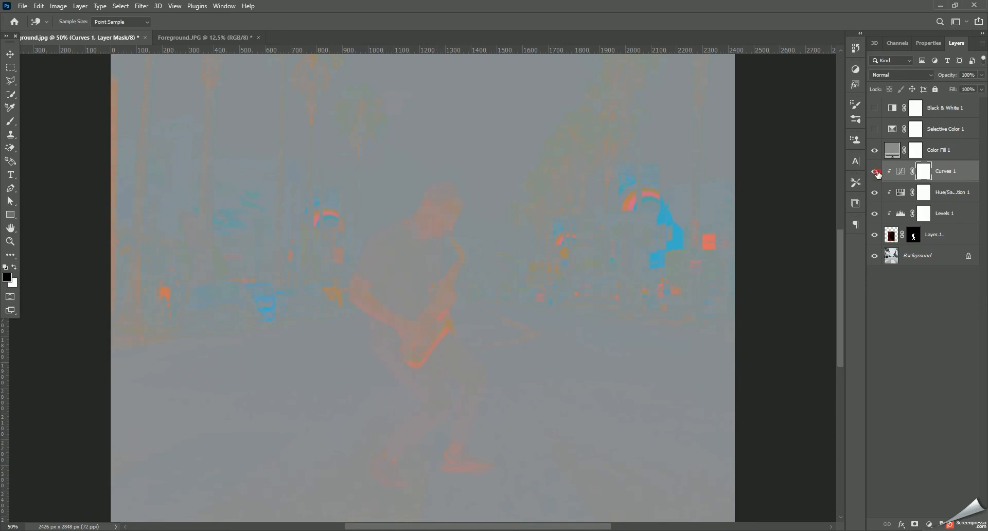
{"action": "left_click", "coordinate": [875, 150]}
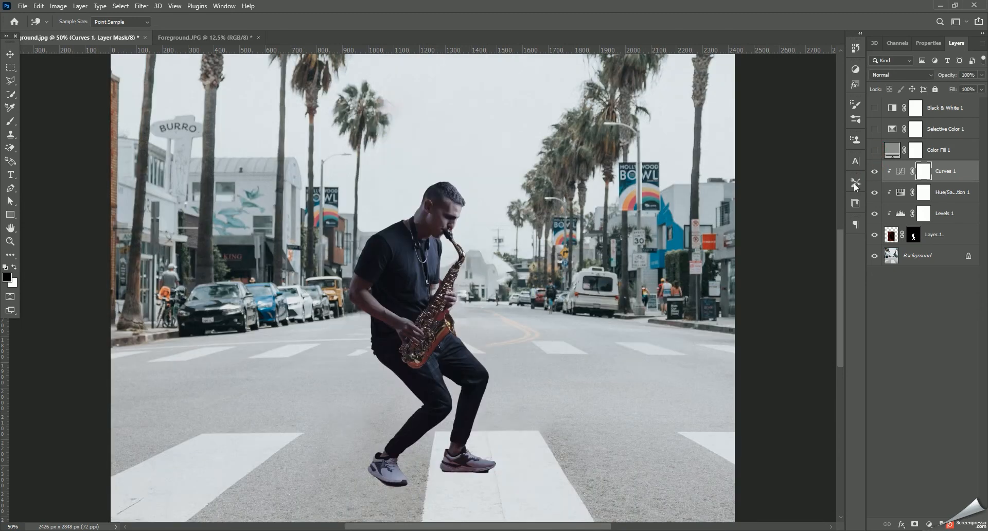
{"action": "scroll", "coordinate": [556, 337], "scroll_direction": "down", "scroll_amount": 1}
{"action": "scroll", "coordinate": [556, 341], "scroll_direction": "up", "scroll_amount": 5}
{"action": "scroll", "coordinate": [560, 395], "scroll_direction": "down", "scroll_amount": 3}
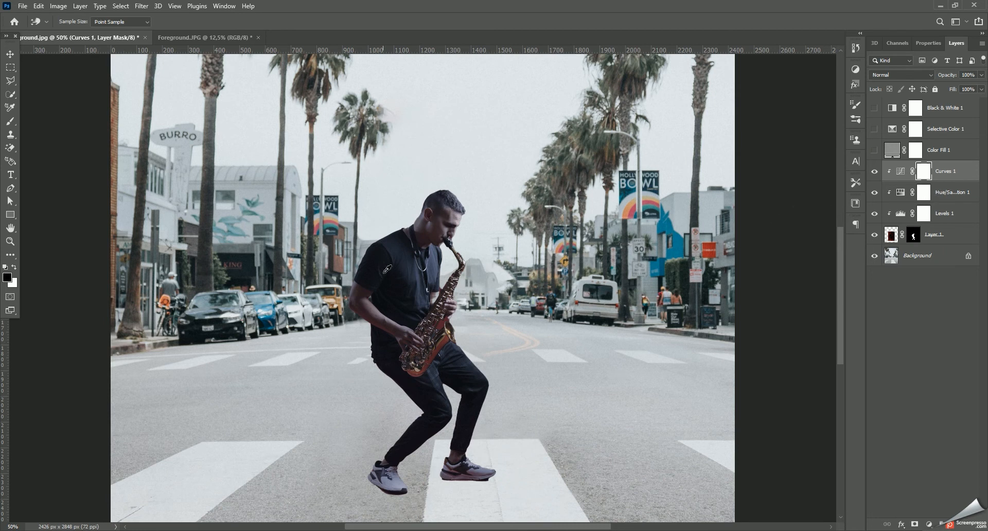
{"action": "left_click", "coordinate": [874, 129]}
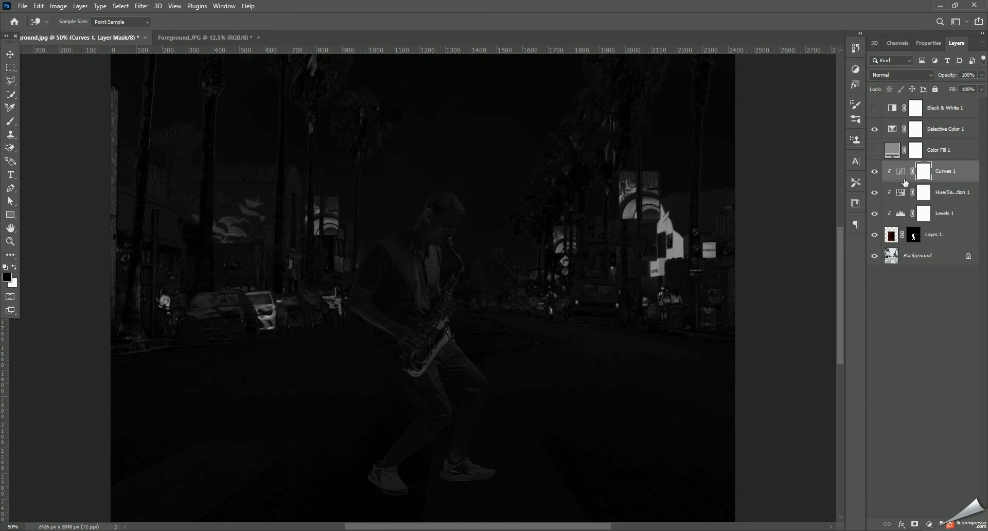
{"action": "left_click", "coordinate": [944, 194]}
{"action": "double_click", "coordinate": [939, 193]}
{"action": "double_click", "coordinate": [928, 195]}
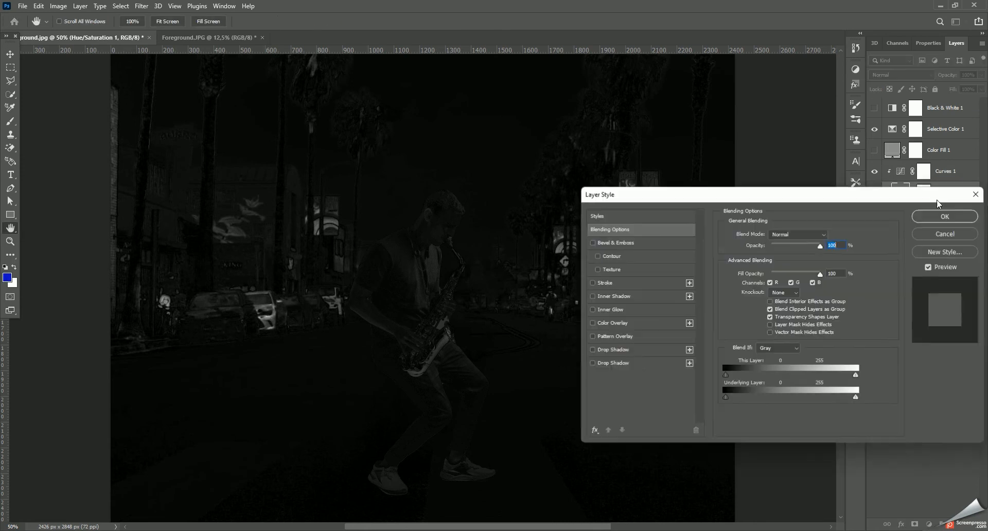
{"action": "left_click", "coordinate": [945, 216]}
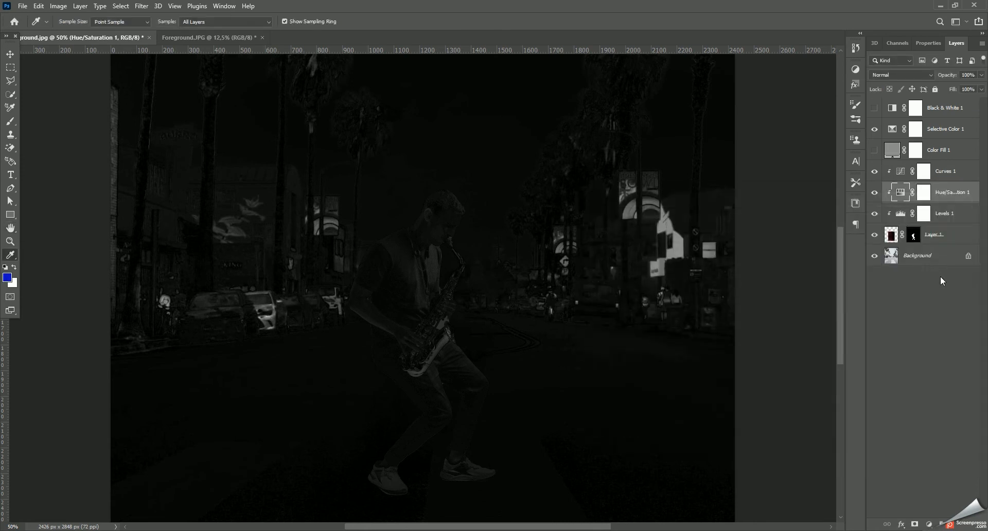
{"action": "left_click", "coordinate": [921, 196]}
{"action": "double_click", "coordinate": [922, 195]}
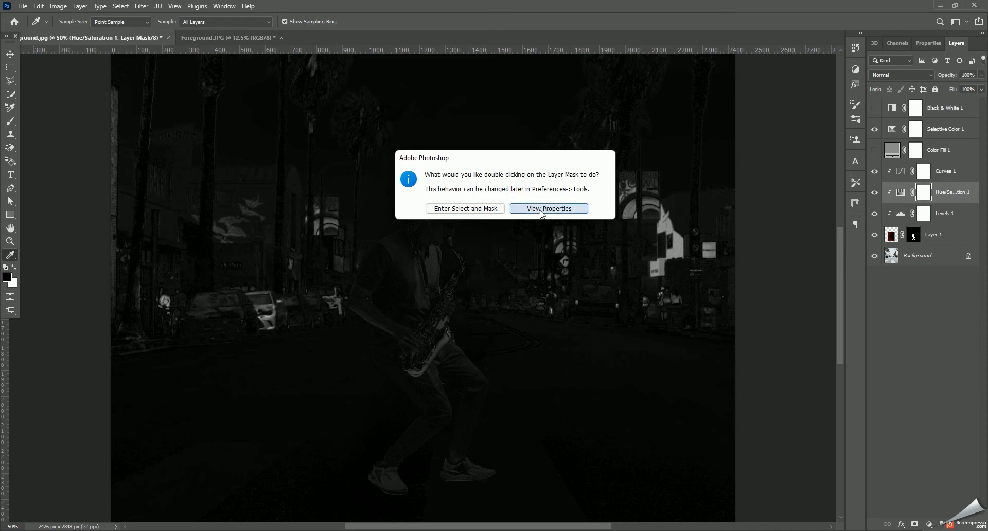
{"action": "left_click", "coordinate": [495, 211]}
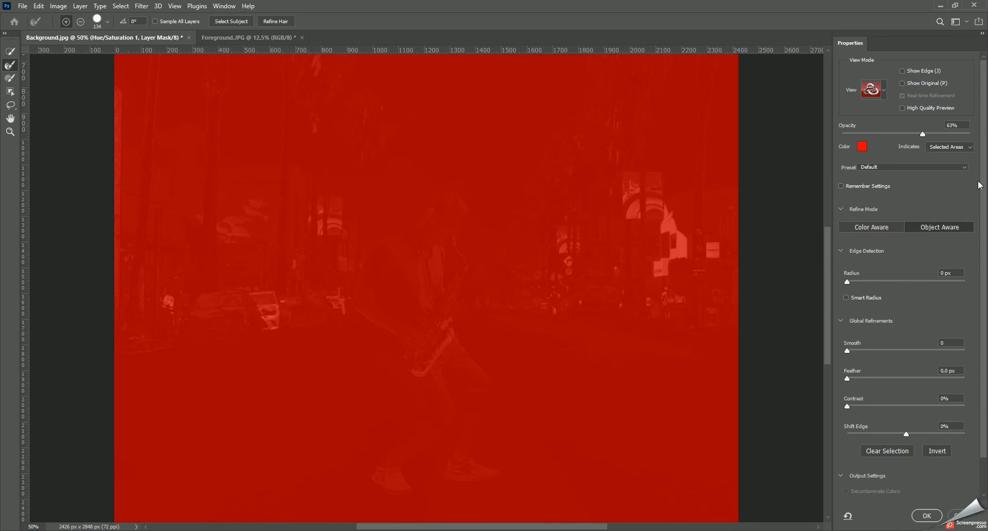
{"action": "left_click", "coordinate": [956, 515]}
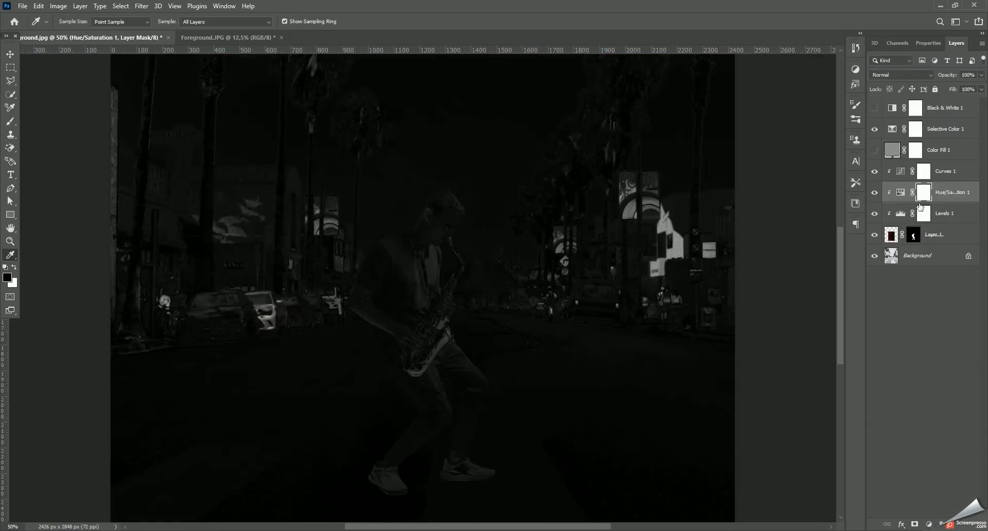
Adjust the Reds saturation in Hue/Saturation 1 by sampling the saxophonist with the targeted adjustment tool
{"action": "double_click", "coordinate": [901, 197]}
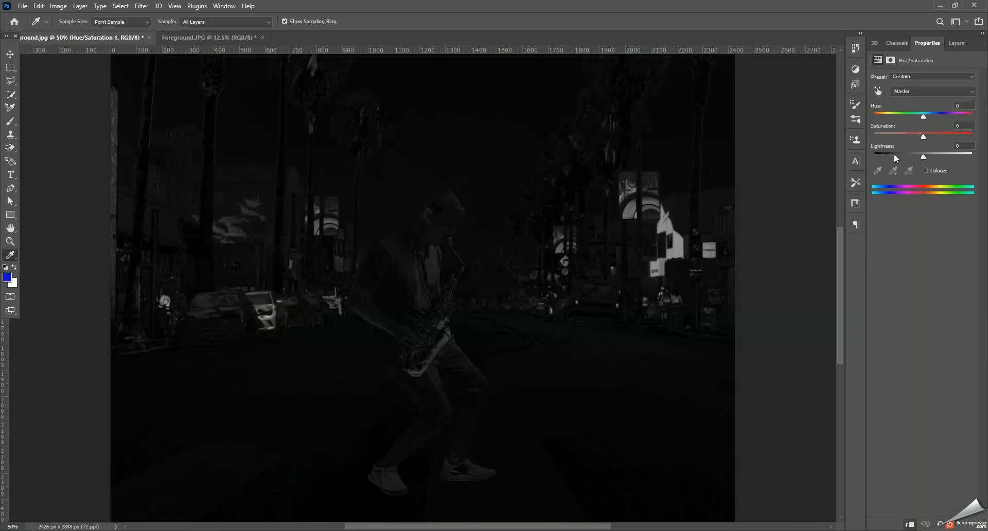
{"action": "left_click", "coordinate": [878, 91]}
{"action": "mouse_move", "coordinate": [439, 231]}
{"action": "left_mouse_down"}
{"action": "mouse_move", "coordinate": [431, 234]}
{"action": "mouse_move", "coordinate": [439, 233]}
{"action": "left_mouse_up"}
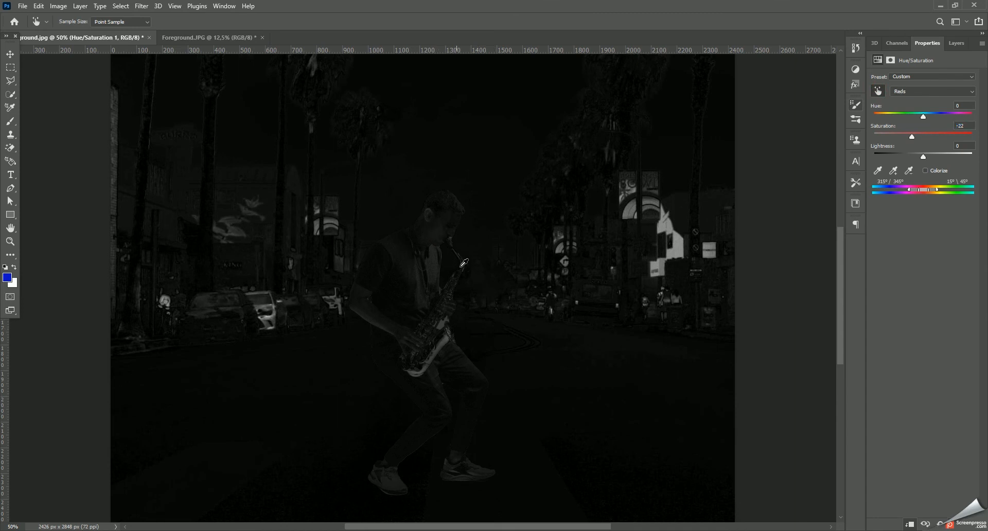
{"action": "left_click_drag", "start_coordinate": [422, 235], "coordinate": [425, 237]}
Hide the Selective Color 1 check layer and compare the figure with and without Hue/Saturation 1 and Levels 1
{"action": "left_click", "coordinate": [956, 43]}
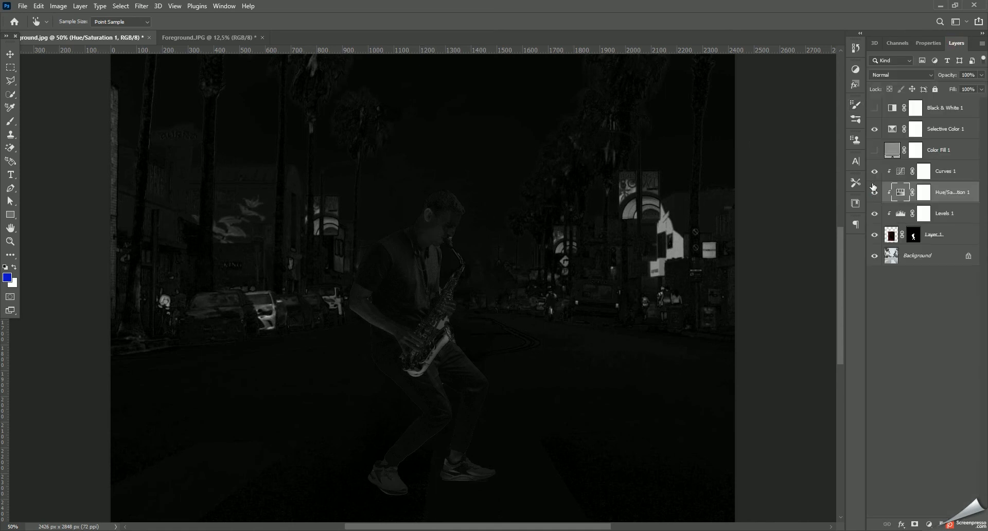
{"action": "left_click", "coordinate": [875, 128]}
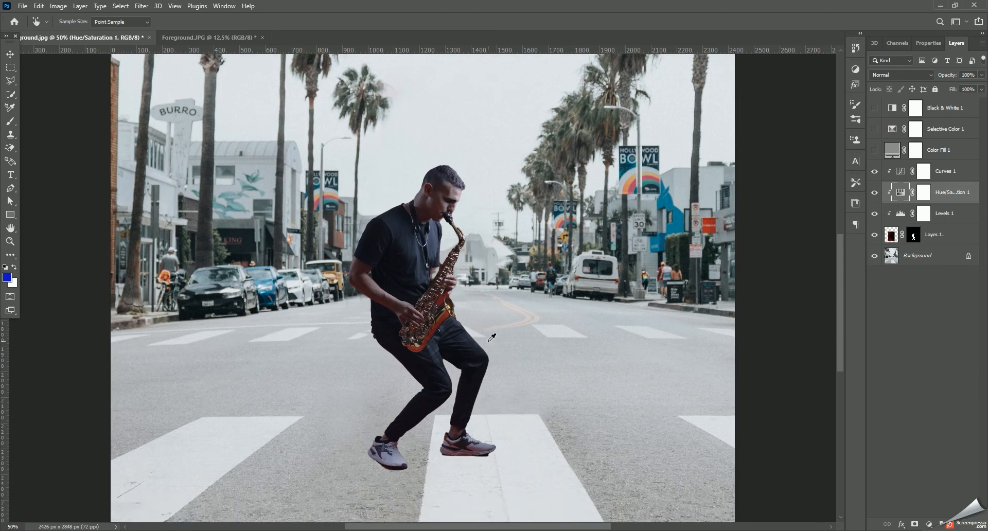
{"action": "scroll", "coordinate": [497, 339], "scroll_direction": "up", "scroll_amount": 1}
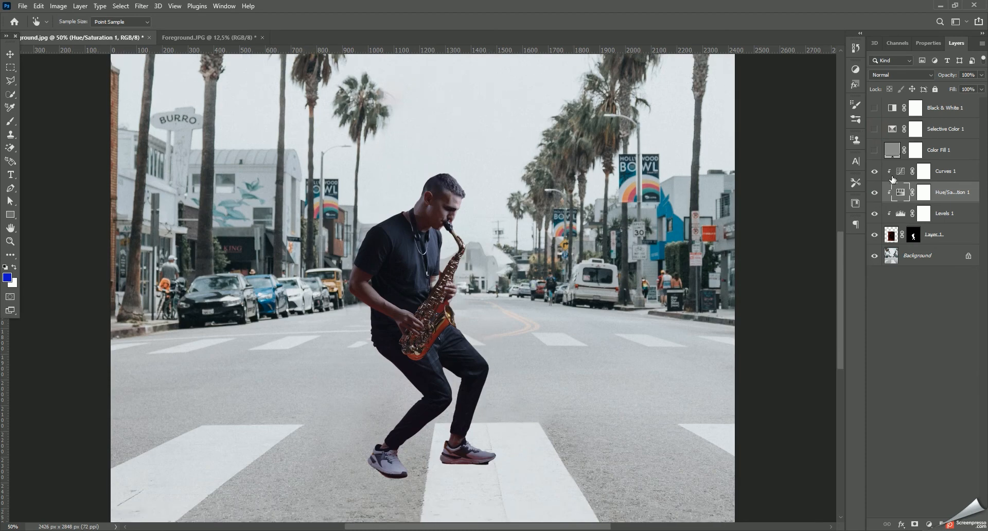
{"action": "left_click", "coordinate": [874, 192]}
{"action": "left_click", "coordinate": [874, 193]}
{"action": "left_click", "coordinate": [875, 193]}
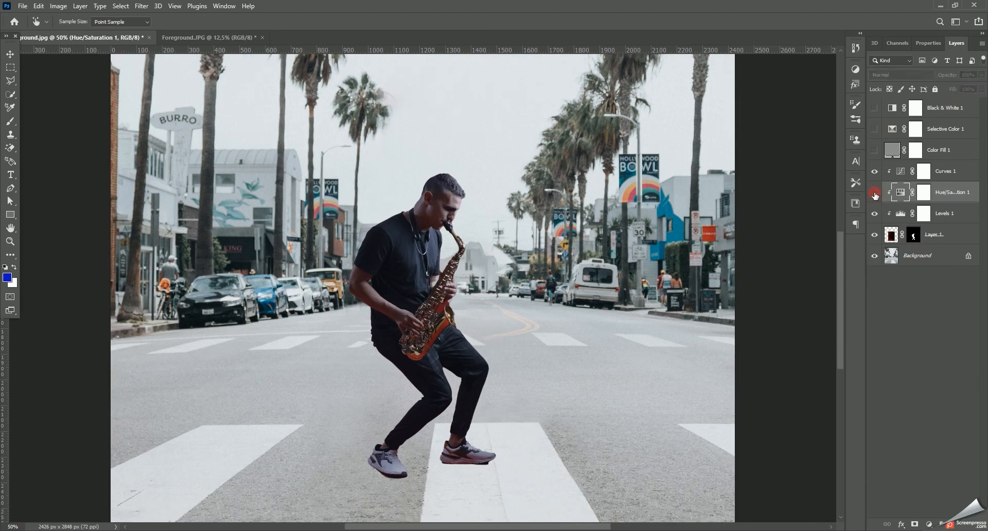
{"action": "left_click", "coordinate": [875, 193]}
{"action": "left_click", "coordinate": [875, 193]}
{"action": "left_click", "coordinate": [875, 194]}
{"action": "left_click", "coordinate": [874, 194]}
{"action": "left_click", "coordinate": [875, 194]}
{"action": "left_click", "coordinate": [875, 213]}
{"action": "left_click", "coordinate": [875, 214]}
{"action": "left_click", "coordinate": [875, 214]}
{"action": "left_click", "coordinate": [875, 213]}
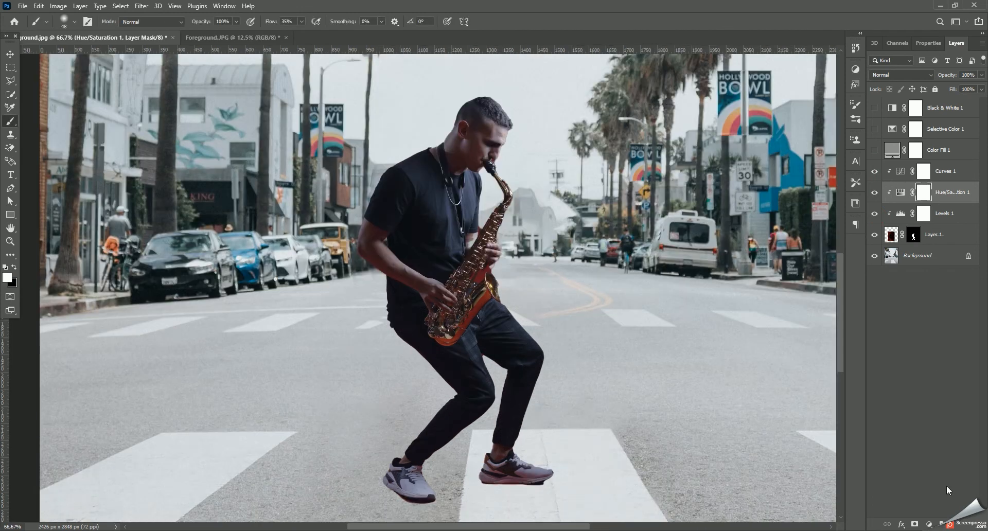
Add a second clipped Hue/Saturation adjustment and lower its Reds saturation to -73 by sampling the forearm with the targeted adjustment tool
{"action": "left_click", "coordinate": [929, 524]}
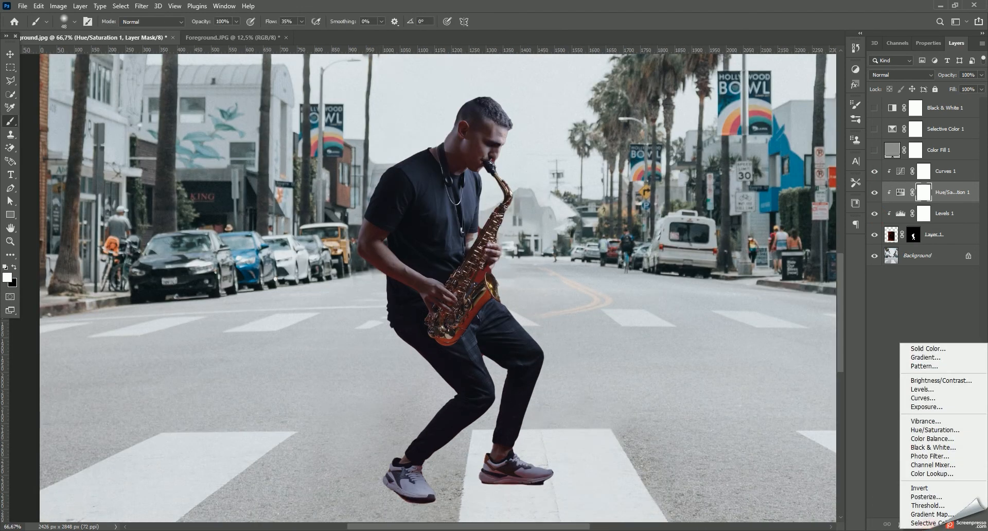
{"action": "left_click", "coordinate": [934, 430]}
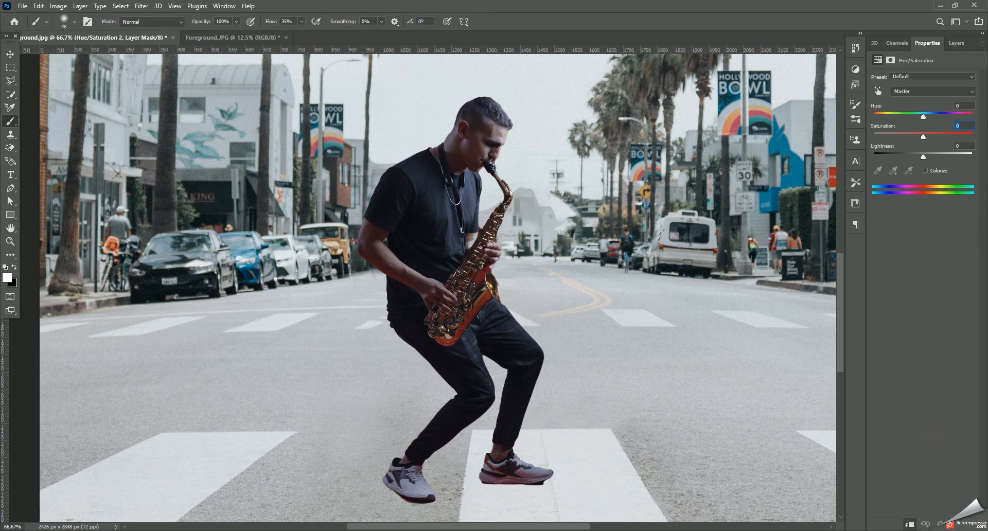
{"action": "key", "text": "ctrl+plus"}
{"action": "key", "text": "ctrl+plus"}
{"action": "key", "text": "ctrl+plus"}
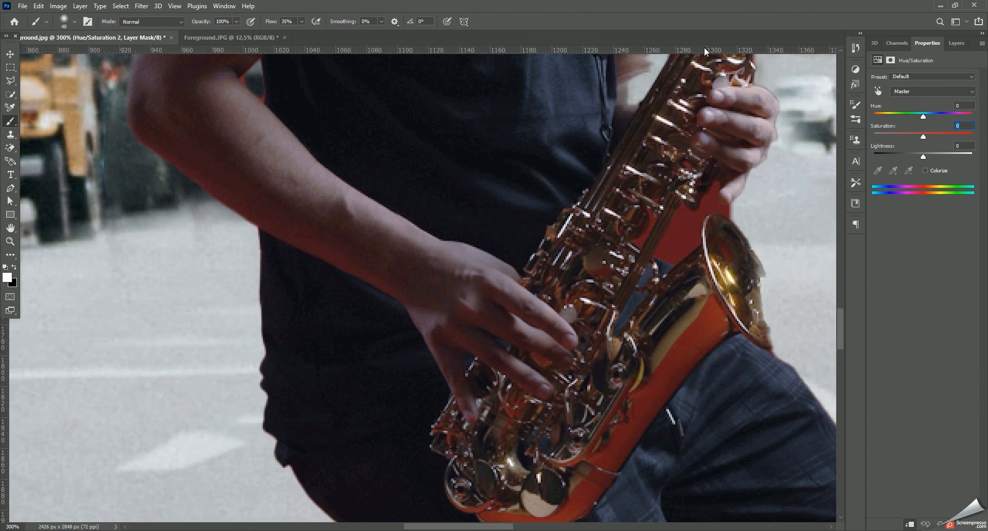
{"action": "left_click", "coordinate": [877, 91]}
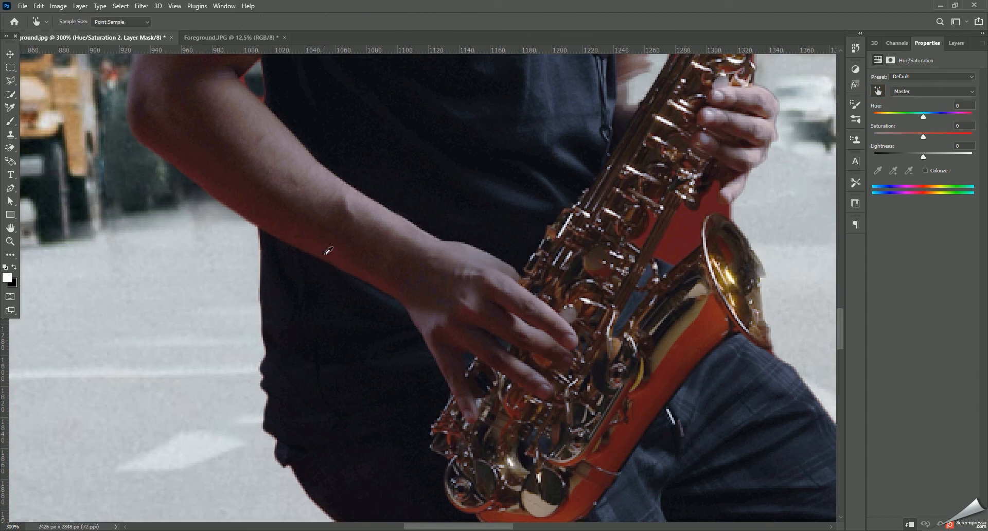
{"action": "left_click_drag", "start_coordinate": [331, 253], "coordinate": [293, 250]}
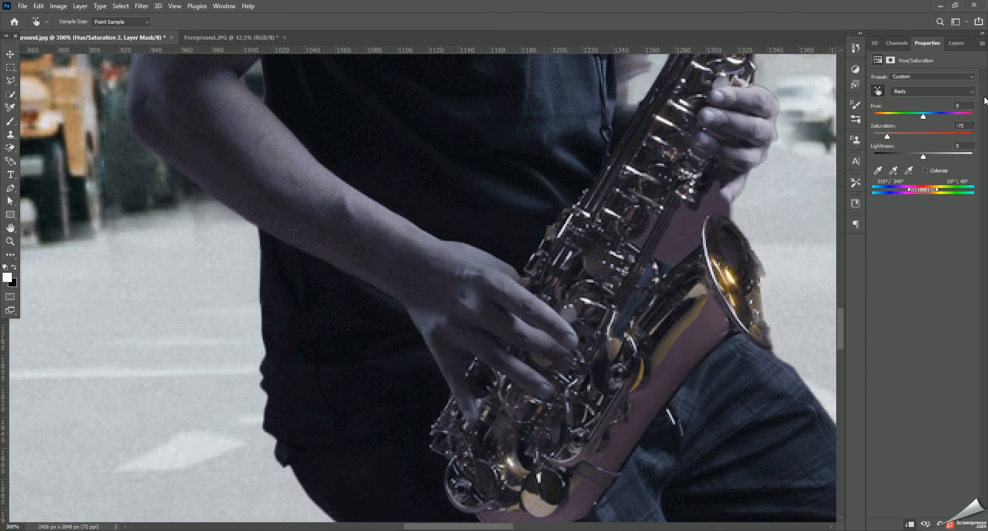
Invert the Hue/Saturation 2 layer mask to black to hide the desaturation
{"action": "left_click", "coordinate": [956, 43]}
{"action": "key", "text": "ctrl+minus"}
{"action": "key", "text": "ctrl+minus"}
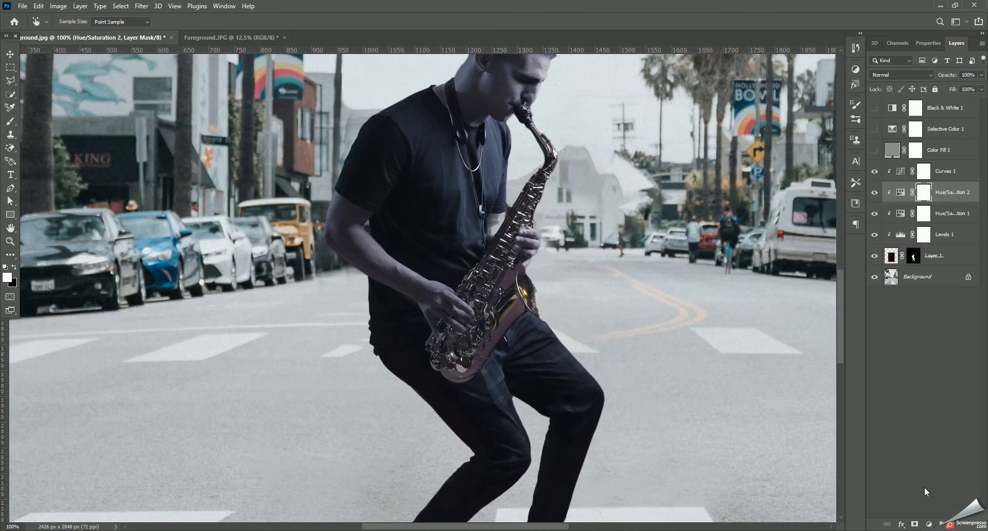
{"action": "key", "text": "ctrl+i"}
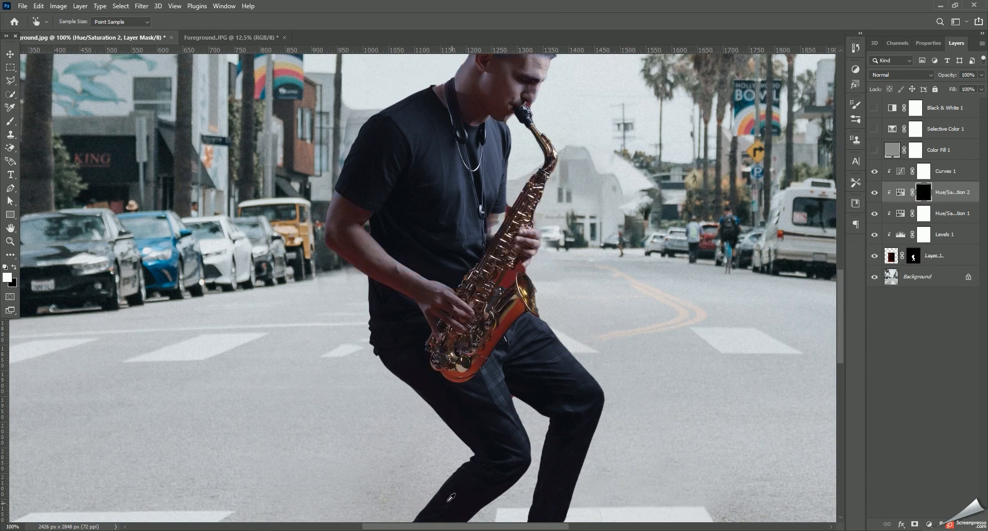
Paint white at 9% flow on the Hue/Saturation 2 mask over the forearm, hand and the saxophone's red lower body
{"action": "scroll", "coordinate": [463, 501], "scroll_direction": "up", "scroll_amount": 3}
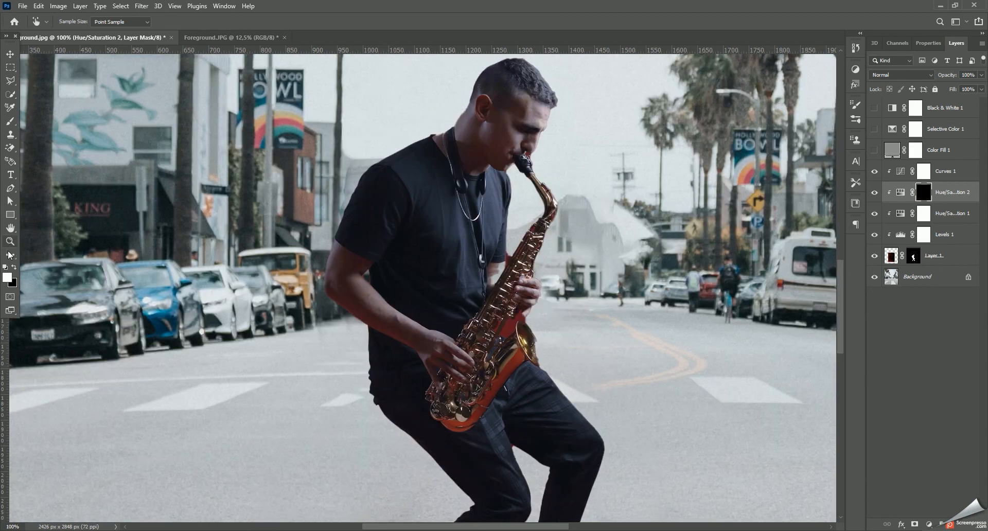
{"action": "left_click", "coordinate": [11, 121]}
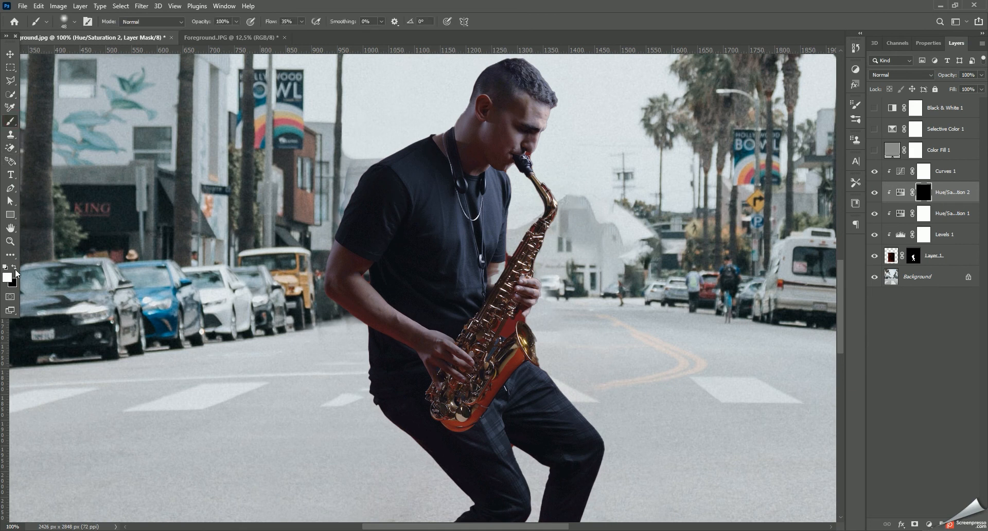
{"action": "scroll", "coordinate": [402, 322], "scroll_direction": "down", "scroll_amount": 3}
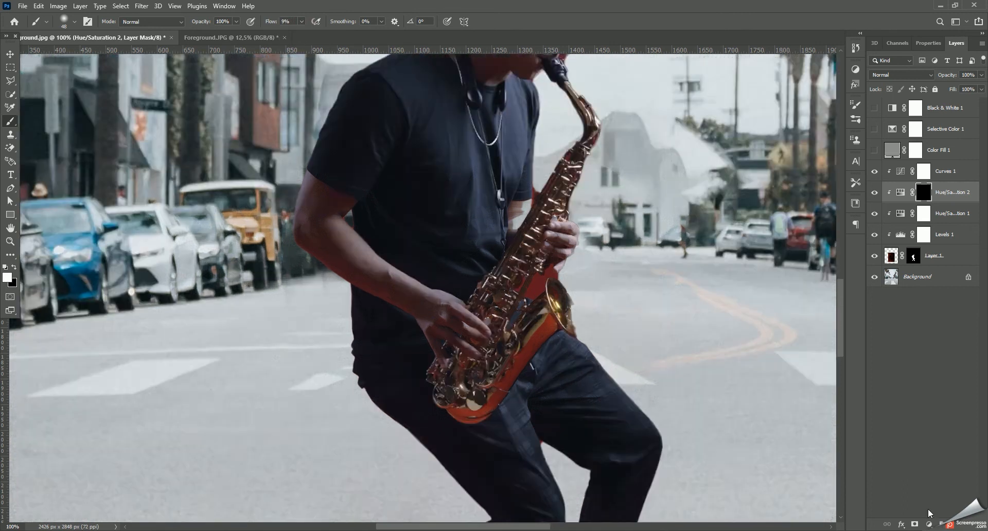
{"action": "key", "text": "ctrl+plus"}
{"action": "key", "text": "ctrl+plus"}
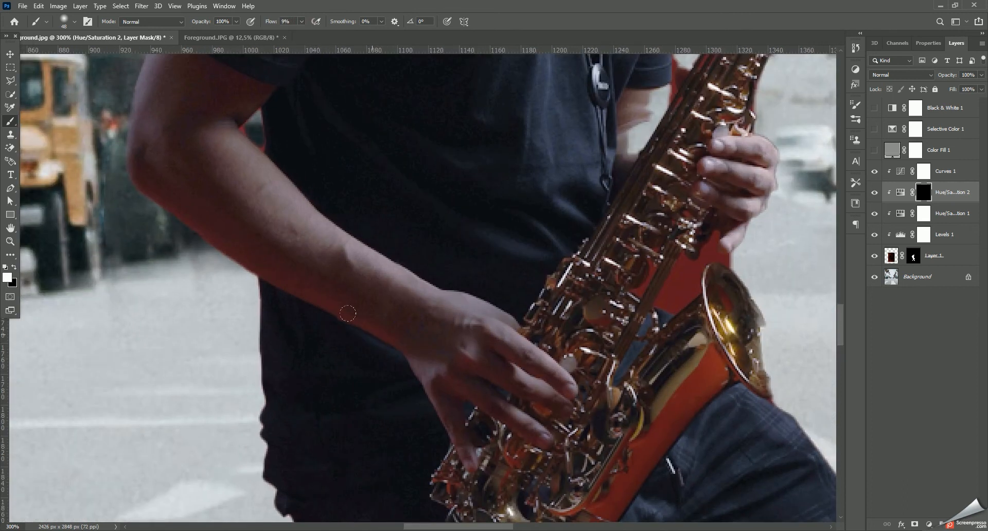
{"action": "left_click", "coordinate": [374, 323]}
{"action": "scroll", "coordinate": [305, 279], "scroll_direction": "down", "scroll_amount": 5}
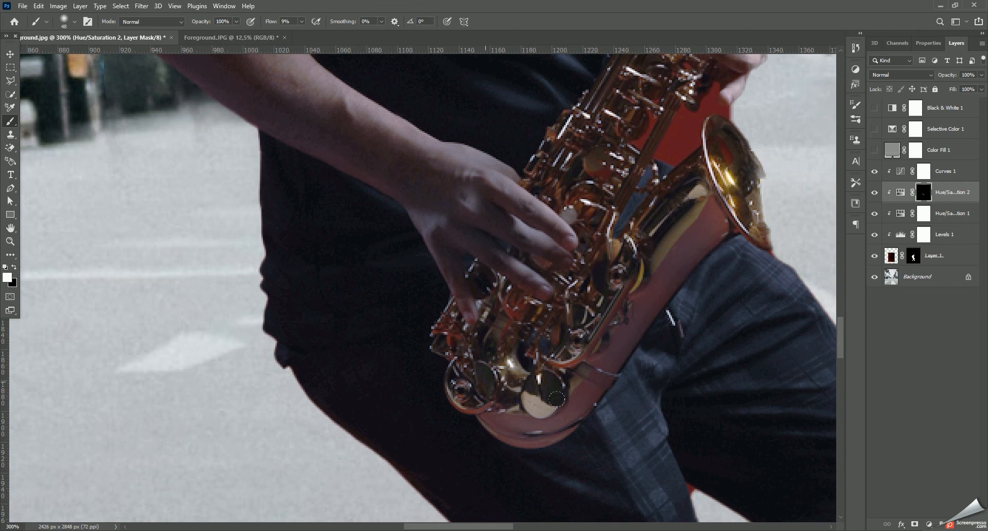
Review the desaturated saxophone and paint white on the Hue/Saturation 2 mask over the red areas of the shoes
{"action": "key", "text": "ctrl+1"}
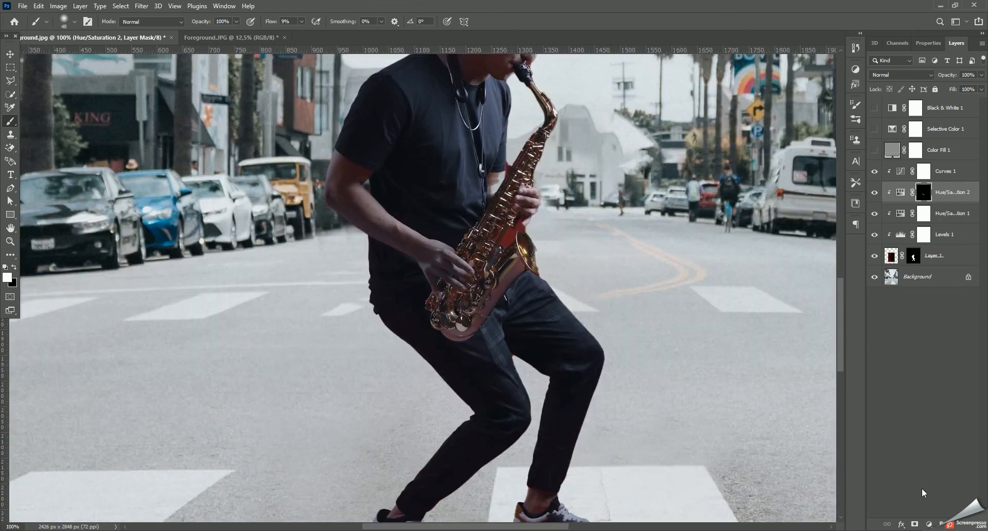
{"action": "scroll", "coordinate": [300, 302], "scroll_direction": "up", "scroll_amount": 5}
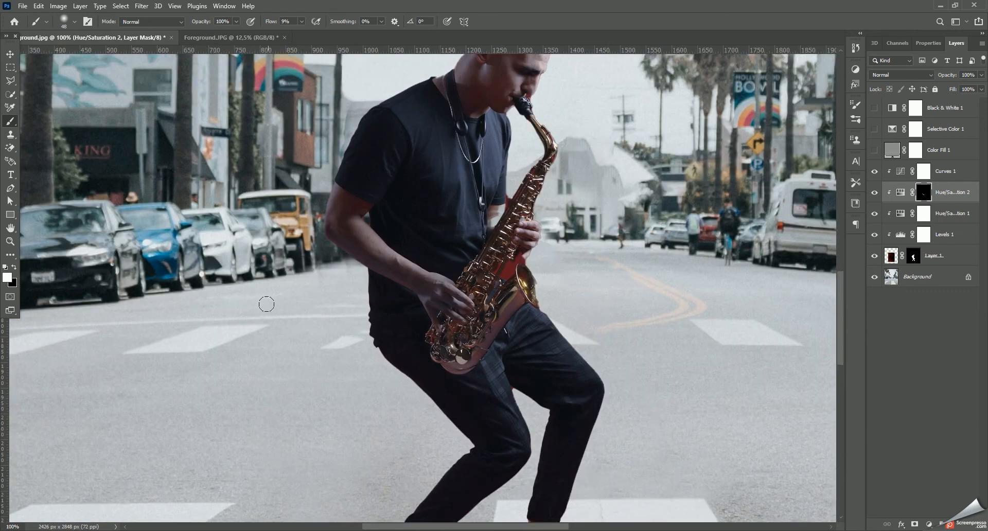
{"action": "scroll", "coordinate": [335, 310], "scroll_direction": "up", "scroll_amount": 2}
{"action": "key", "text": "ctrl+minus"}
{"action": "key", "text": "ctrl+minus"}
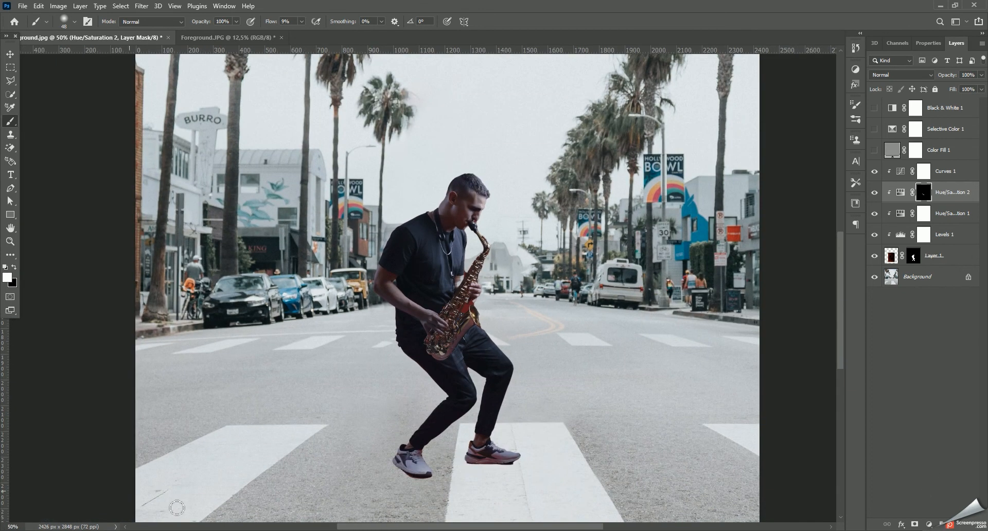
{"action": "key", "text": "ctrl+plus"}
{"action": "key", "text": "ctrl+plus"}
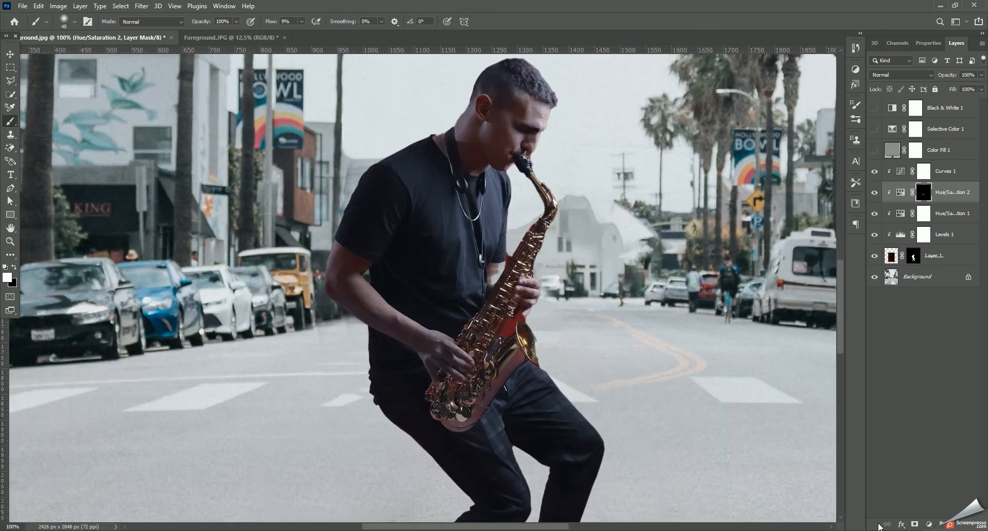
{"action": "left_click_drag", "start_coordinate": [542, 461], "coordinate": [555, 247]}
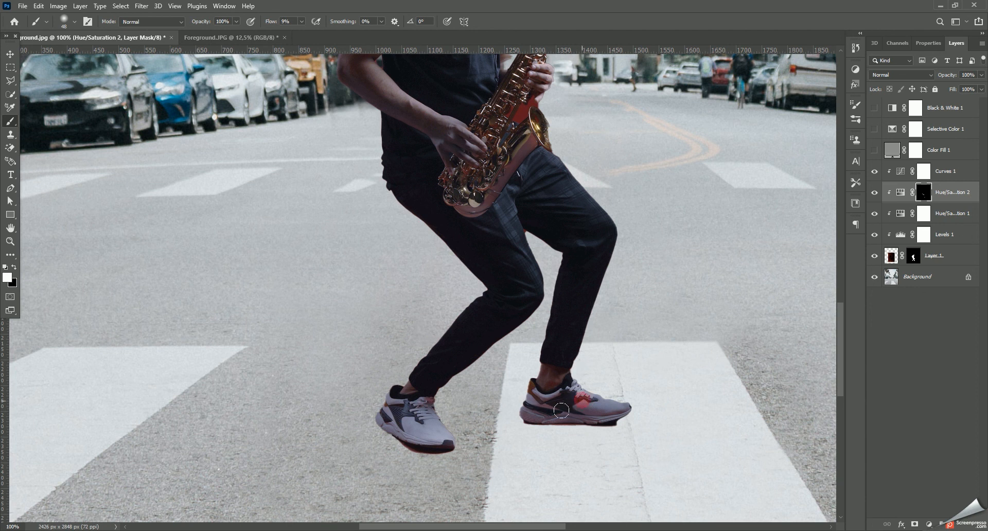
{"action": "scroll", "coordinate": [583, 394], "scroll_direction": "up", "scroll_amount": 8}
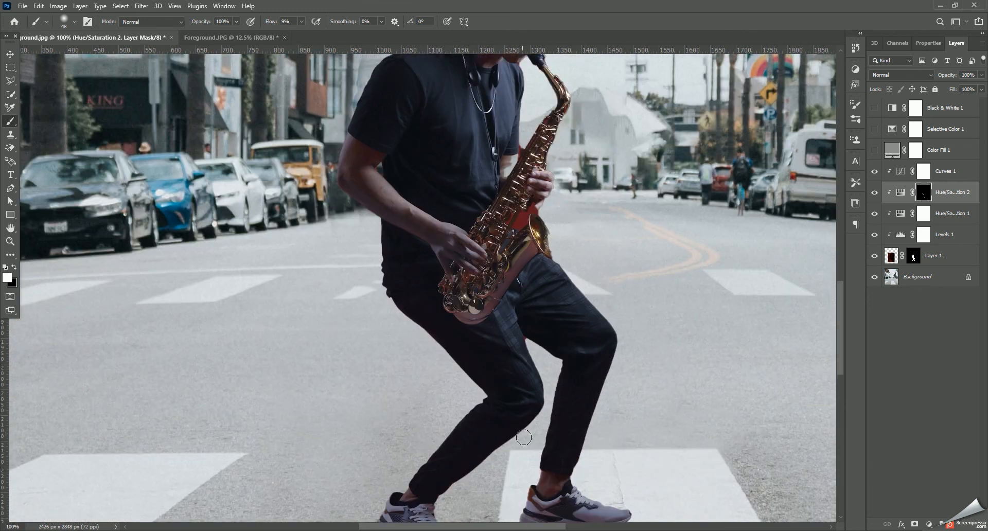
{"action": "scroll", "coordinate": [570, 460], "scroll_direction": "up", "scroll_amount": 1}
{"action": "scroll", "coordinate": [570, 459], "scroll_direction": "down", "scroll_amount": 2}
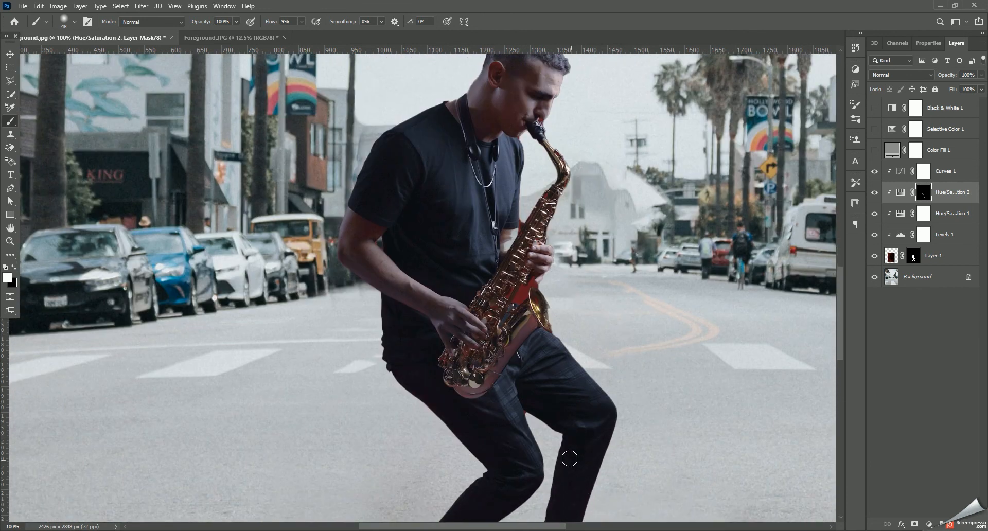
{"action": "scroll", "coordinate": [570, 458], "scroll_direction": "up", "scroll_amount": 1}
{"action": "scroll", "coordinate": [424, 262], "scroll_direction": "down", "scroll_amount": 5}
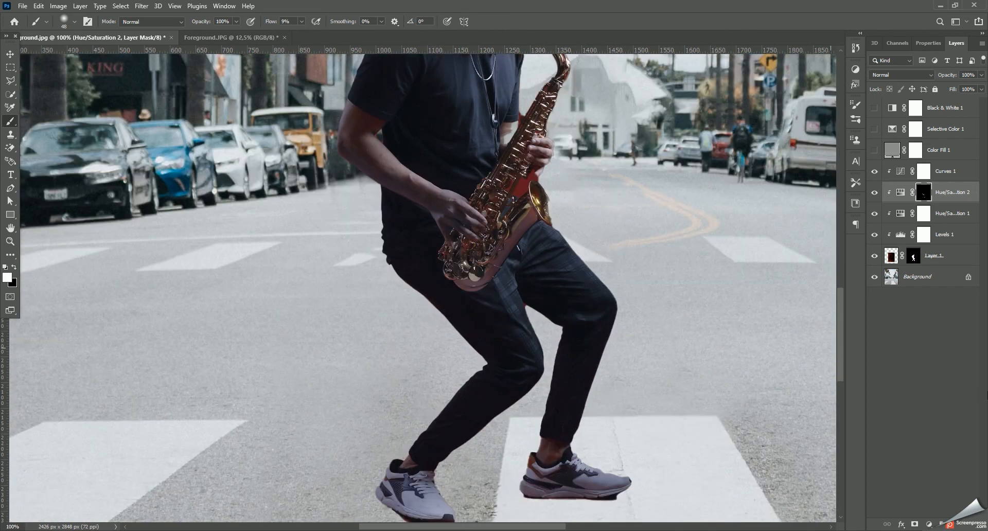
{"action": "key", "text": "ctrl+minus"}
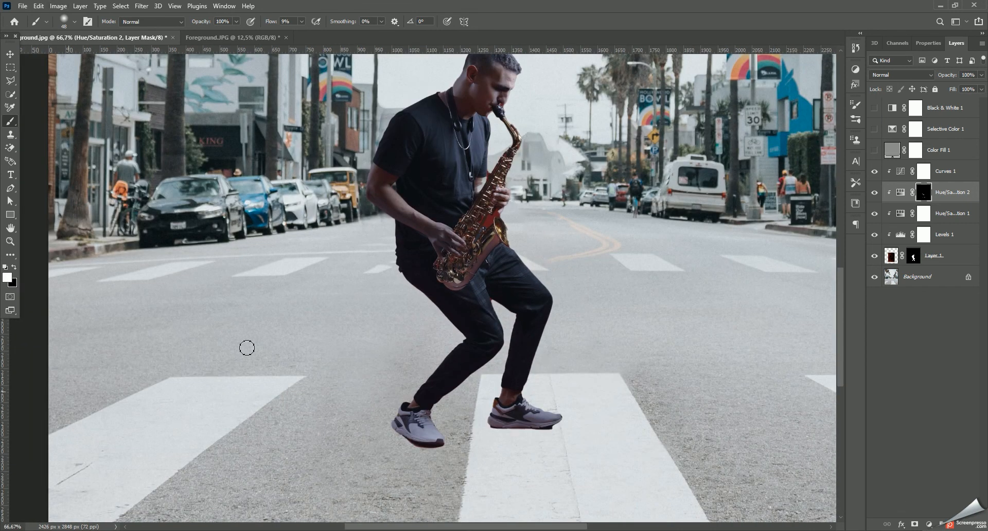
Add a new empty layer directly above the Background and set the black brush's flow to 2%
{"action": "left_click", "coordinate": [950, 255]}
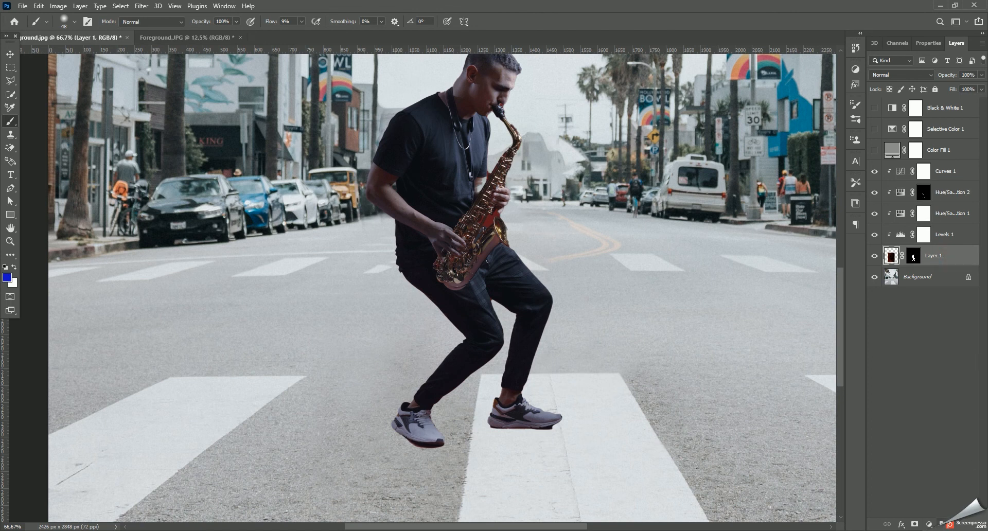
{"action": "left_click", "coordinate": [971, 276]}
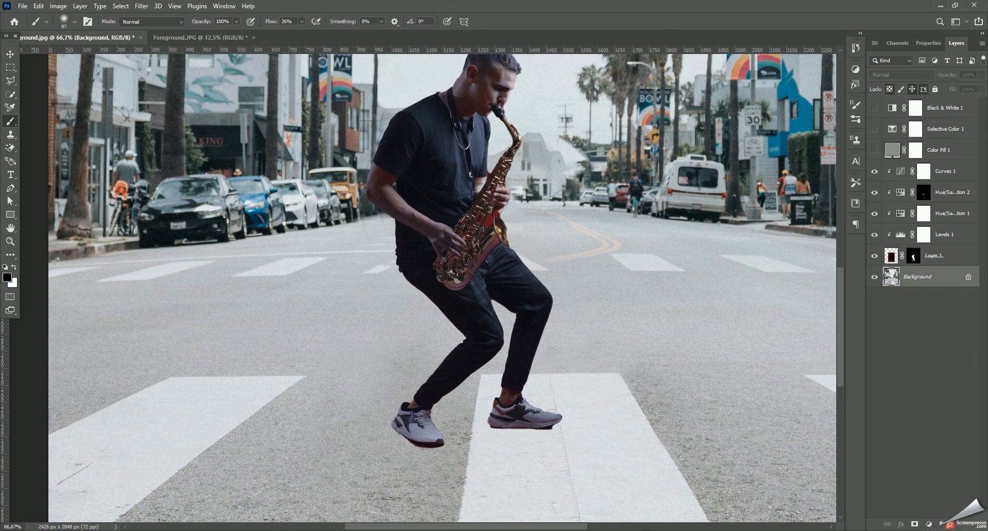
{"action": "left_click", "coordinate": [929, 524]}
{"action": "left_click", "coordinate": [929, 523]}
{"action": "left_click", "coordinate": [956, 524]}
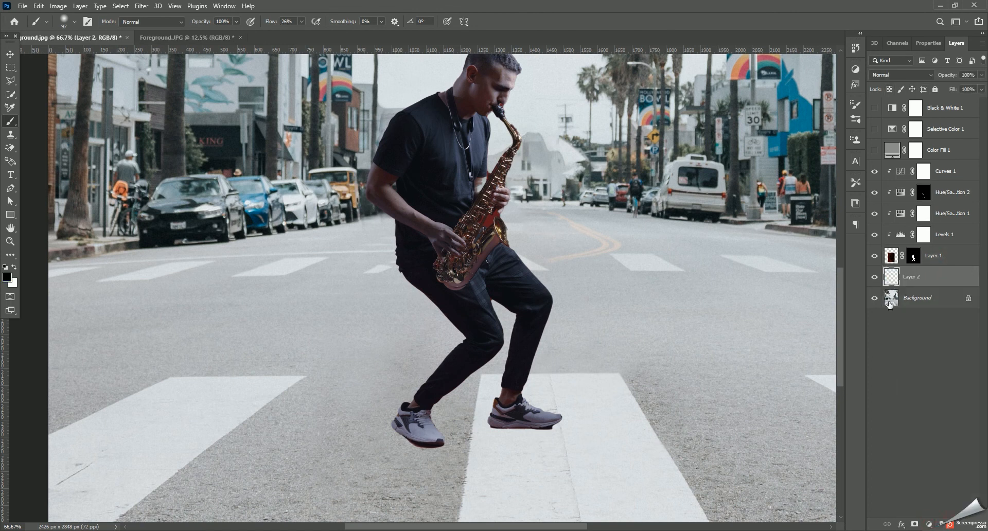
{"action": "left_click", "coordinate": [935, 265]}
{"action": "left_click", "coordinate": [934, 280]}
{"action": "left_click", "coordinate": [301, 22]}
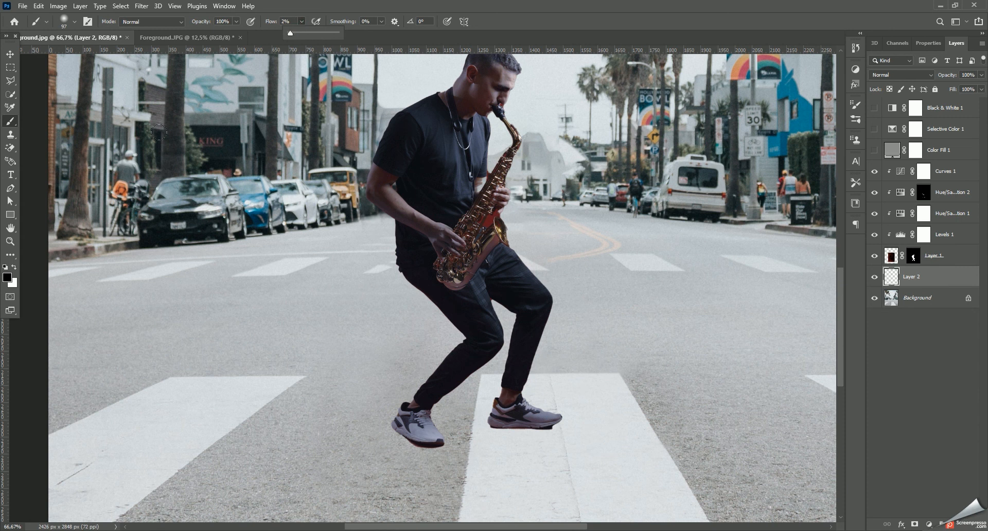
Keep pure black (000000) as the paint colour and paint a faint shadow under both shoes on Layer 2
{"action": "left_click", "coordinate": [7, 278]}
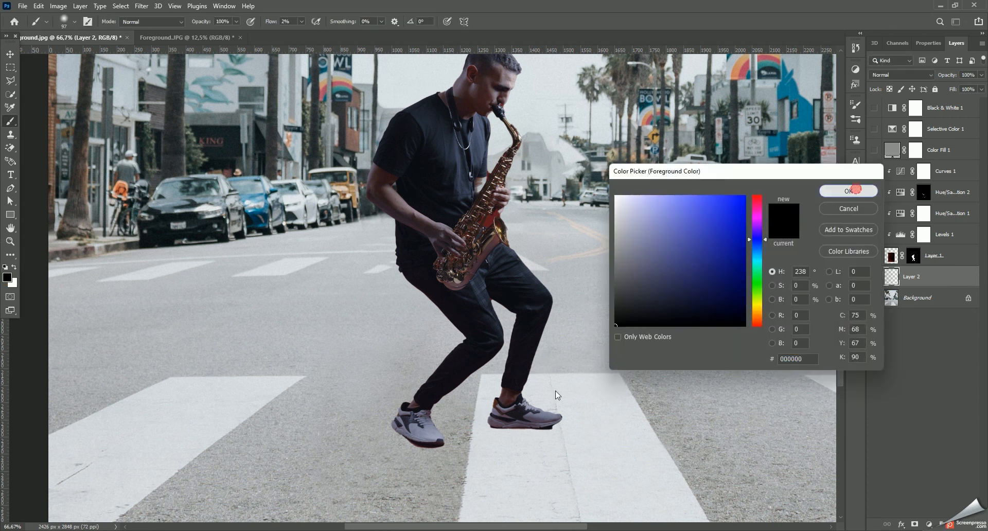
{"action": "left_click", "coordinate": [849, 191]}
{"action": "mouse_move", "coordinate": [491, 423]}
{"action": "left_mouse_down"}
{"action": "mouse_move", "coordinate": [524, 420]}
{"action": "mouse_move", "coordinate": [531, 411]}
{"action": "mouse_move", "coordinate": [425, 432]}
{"action": "mouse_move", "coordinate": [380, 428]}
{"action": "mouse_move", "coordinate": [406, 428]}
{"action": "left_mouse_up"}
Raise the brush flow to 3% and build up the soft shadow beneath and around both shoes on Layer 2
{"action": "left_click", "coordinate": [300, 22]}
{"action": "left_click_drag", "start_coordinate": [301, 32], "coordinate": [302, 33]}
{"action": "left_click", "coordinate": [415, 438]}
{"action": "mouse_move", "coordinate": [415, 433]}
{"action": "left_mouse_down"}
{"action": "mouse_move", "coordinate": [377, 431]}
{"action": "mouse_move", "coordinate": [414, 433]}
{"action": "mouse_move", "coordinate": [427, 446]}
{"action": "mouse_move", "coordinate": [426, 411]}
{"action": "mouse_move", "coordinate": [367, 408]}
{"action": "mouse_move", "coordinate": [452, 431]}
{"action": "mouse_move", "coordinate": [434, 417]}
{"action": "mouse_move", "coordinate": [468, 425]}
{"action": "mouse_move", "coordinate": [410, 429]}
{"action": "mouse_move", "coordinate": [561, 417]}
{"action": "mouse_move", "coordinate": [515, 424]}
{"action": "left_mouse_up"}
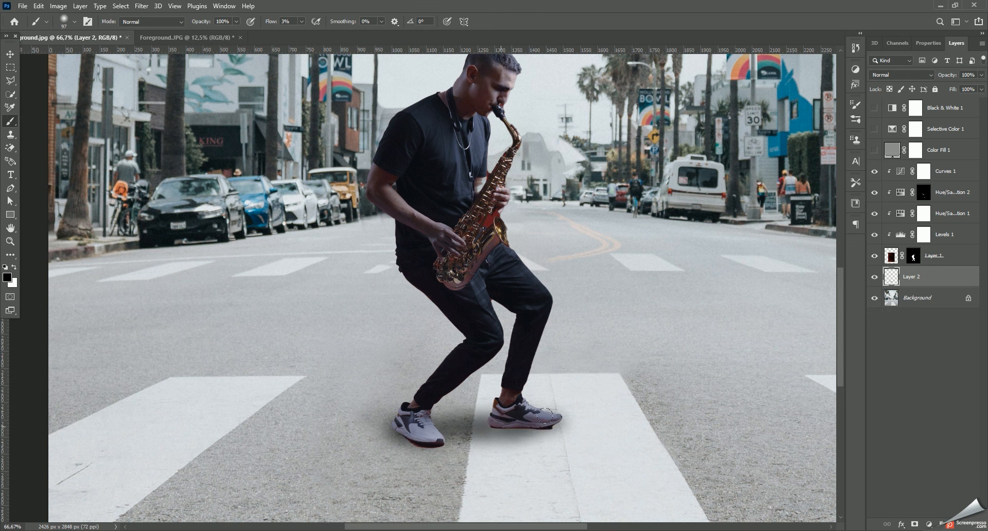
{"action": "mouse_move", "coordinate": [401, 435]}
{"action": "left_mouse_down"}
{"action": "mouse_move", "coordinate": [425, 439]}
{"action": "mouse_move", "coordinate": [413, 446]}
{"action": "mouse_move", "coordinate": [484, 435]}
{"action": "mouse_move", "coordinate": [426, 421]}
{"action": "mouse_move", "coordinate": [440, 418]}
{"action": "mouse_move", "coordinate": [519, 431]}
{"action": "mouse_move", "coordinate": [363, 426]}
{"action": "mouse_move", "coordinate": [394, 436]}
{"action": "left_mouse_up"}
{"action": "left_click_drag", "start_coordinate": [462, 427], "coordinate": [514, 419]}
{"action": "left_click_drag", "start_coordinate": [419, 431], "coordinate": [396, 413]}
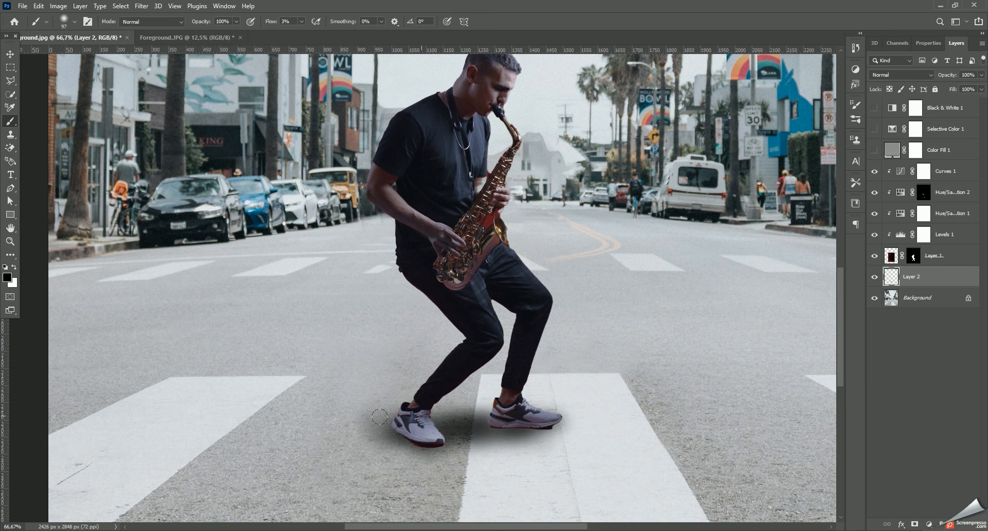
Try to spread the ground shadow farther out beside and behind the shoes, and undo the stroke
{"action": "key", "text": "ctrl+minus"}
{"action": "key", "text": "ctrl+minus"}
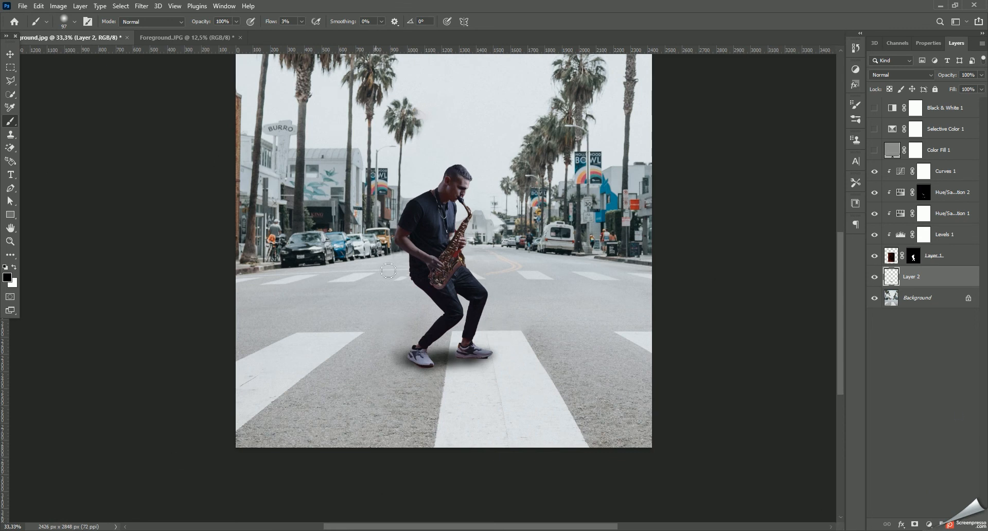
{"action": "mouse_move", "coordinate": [492, 356]}
{"action": "left_mouse_down"}
{"action": "mouse_move", "coordinate": [471, 354]}
{"action": "mouse_move", "coordinate": [498, 356]}
{"action": "mouse_move", "coordinate": [461, 369]}
{"action": "mouse_move", "coordinate": [414, 365]}
{"action": "mouse_move", "coordinate": [482, 365]}
{"action": "mouse_move", "coordinate": [425, 367]}
{"action": "mouse_move", "coordinate": [445, 357]}
{"action": "mouse_move", "coordinate": [463, 359]}
{"action": "mouse_move", "coordinate": [429, 373]}
{"action": "mouse_move", "coordinate": [470, 366]}
{"action": "mouse_move", "coordinate": [430, 374]}
{"action": "mouse_move", "coordinate": [407, 365]}
{"action": "mouse_move", "coordinate": [327, 369]}
{"action": "mouse_move", "coordinate": [461, 344]}
{"action": "mouse_move", "coordinate": [555, 388]}
{"action": "mouse_move", "coordinate": [394, 358]}
{"action": "mouse_move", "coordinate": [350, 364]}
{"action": "mouse_move", "coordinate": [355, 374]}
{"action": "mouse_move", "coordinate": [422, 374]}
{"action": "mouse_move", "coordinate": [392, 369]}
{"action": "left_mouse_up"}
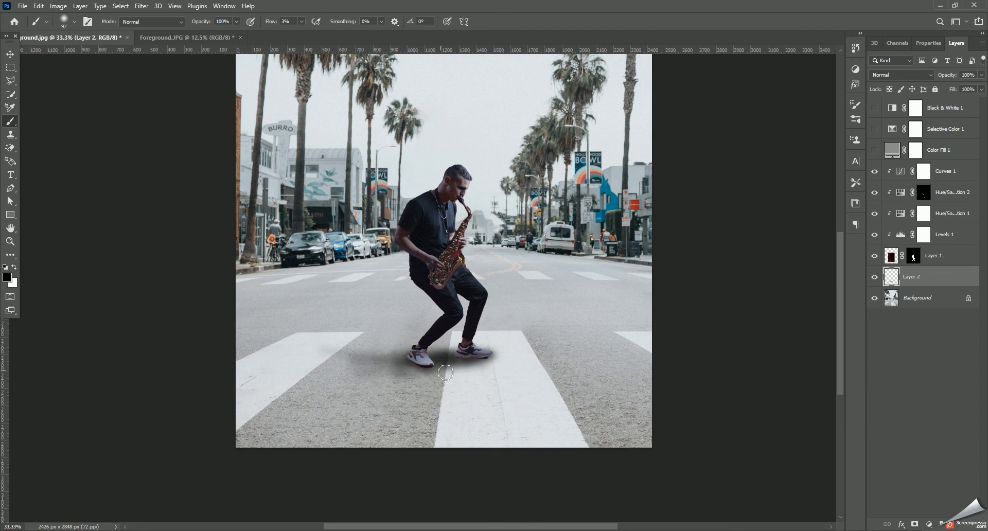
{"action": "key", "text": "ctrl+z"}
Set the Magic Wand to add to the selection and merge all layers from Black & White 1 down to Background
{"action": "scroll", "coordinate": [626, 344], "scroll_direction": "up", "scroll_amount": 1}
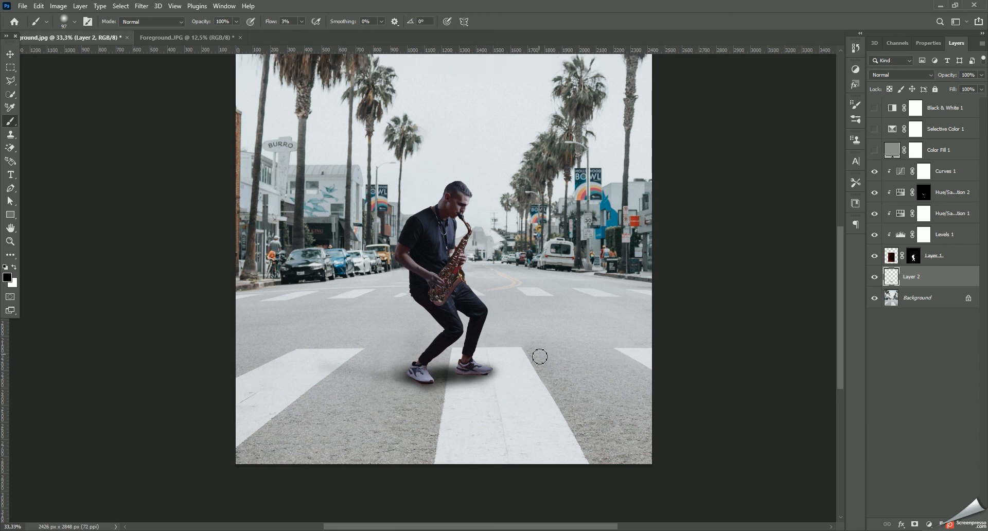
{"action": "scroll", "coordinate": [435, 369], "scroll_direction": "up", "scroll_amount": 2}
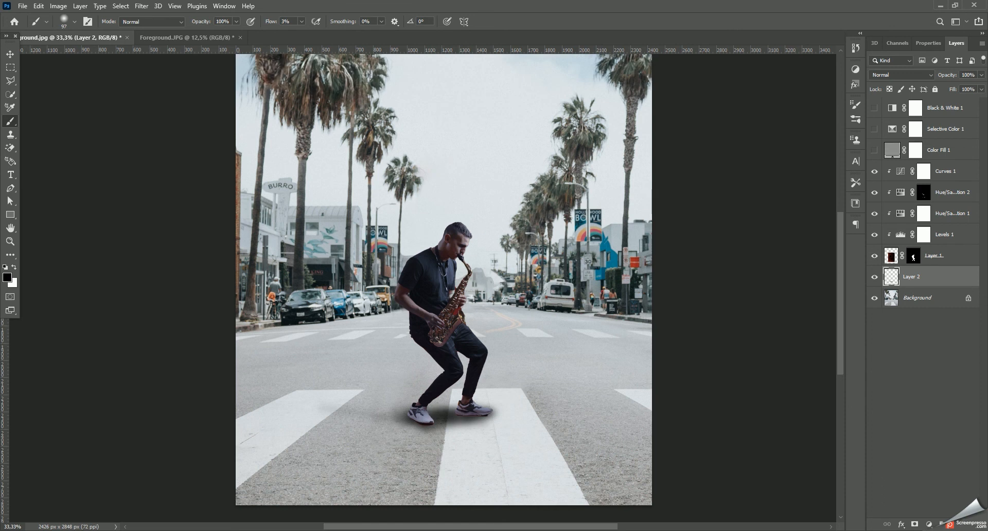
{"action": "key", "text": "ctrl+plus"}
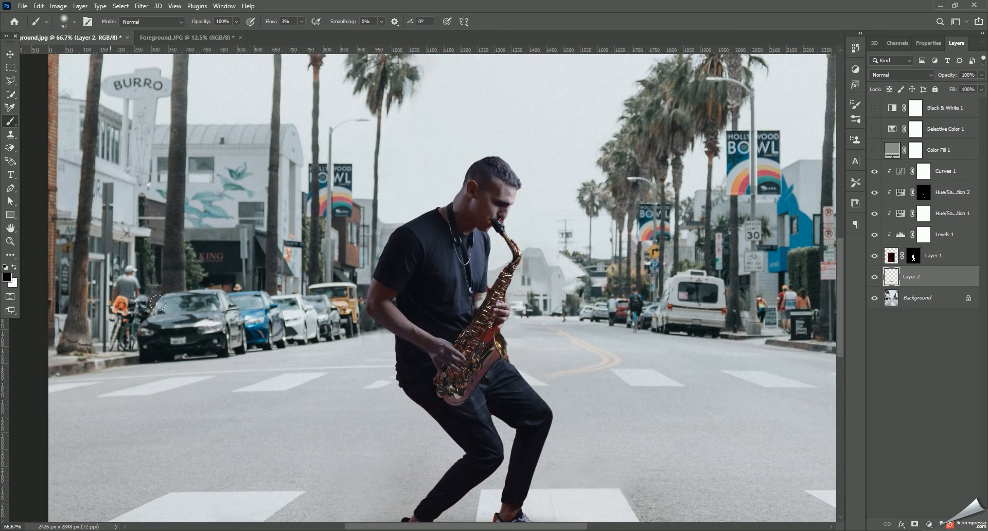
{"action": "left_click", "coordinate": [933, 262]}
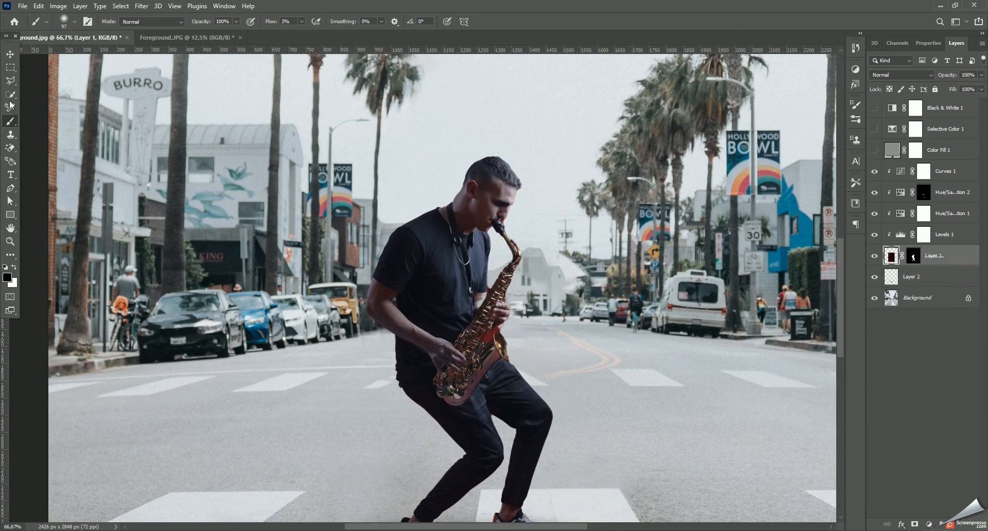
{"action": "left_click", "coordinate": [10, 94]}
{"action": "left_click", "coordinate": [82, 23]}
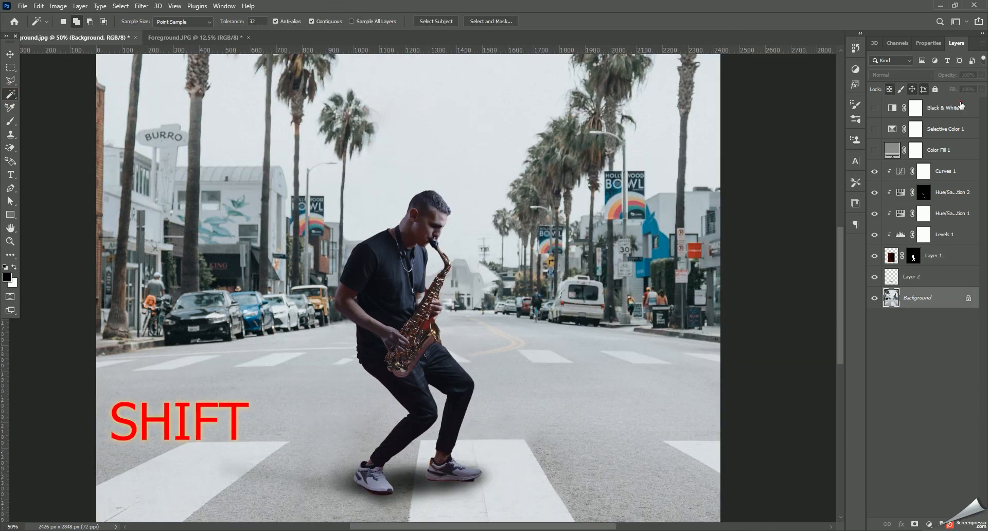
{"action": "left_click", "coordinate": [962, 107], "text": "shift"}
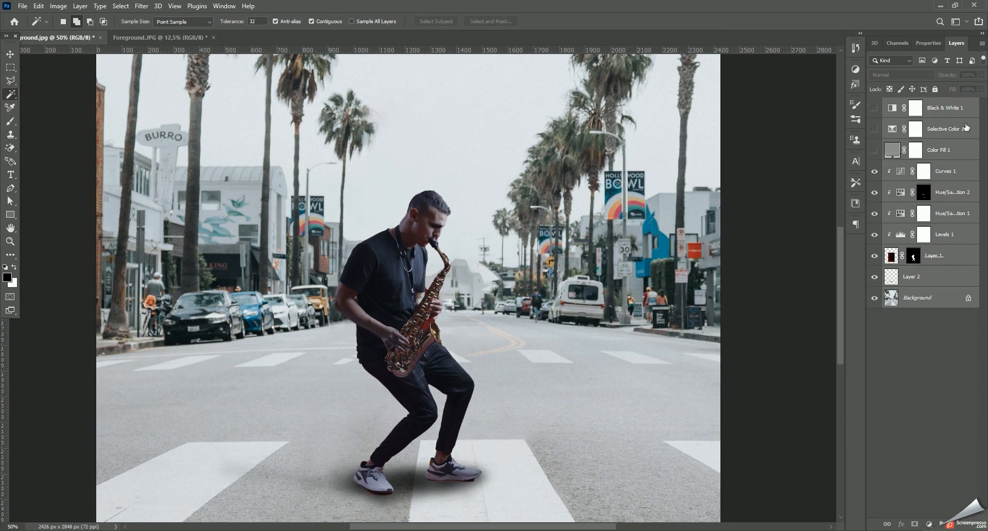
{"action": "key", "text": "ctrl+e"}
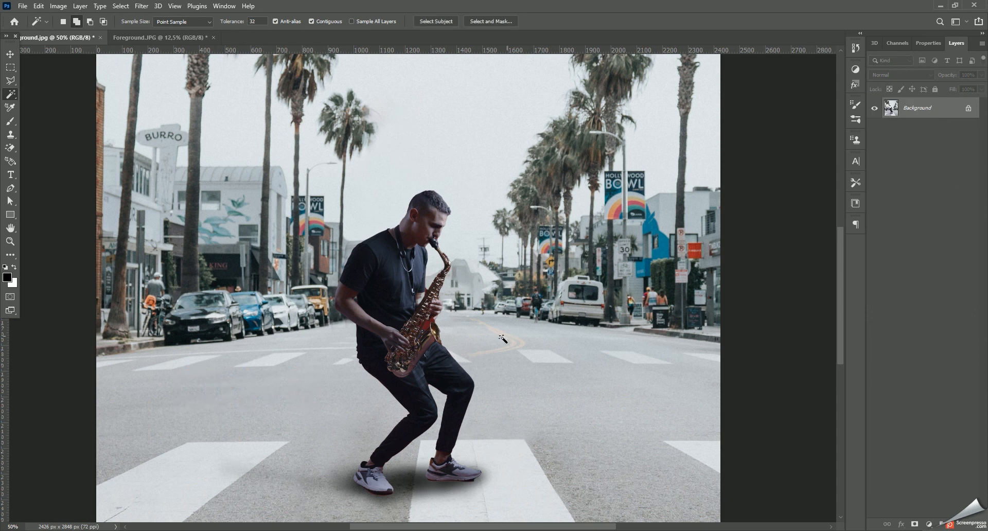
Select the leftover red patches between the saxophone's keys, hand and bell with the Magic Wand and replace them using Fill
{"action": "scroll", "coordinate": [448, 360], "scroll_direction": "down", "scroll_amount": 1}
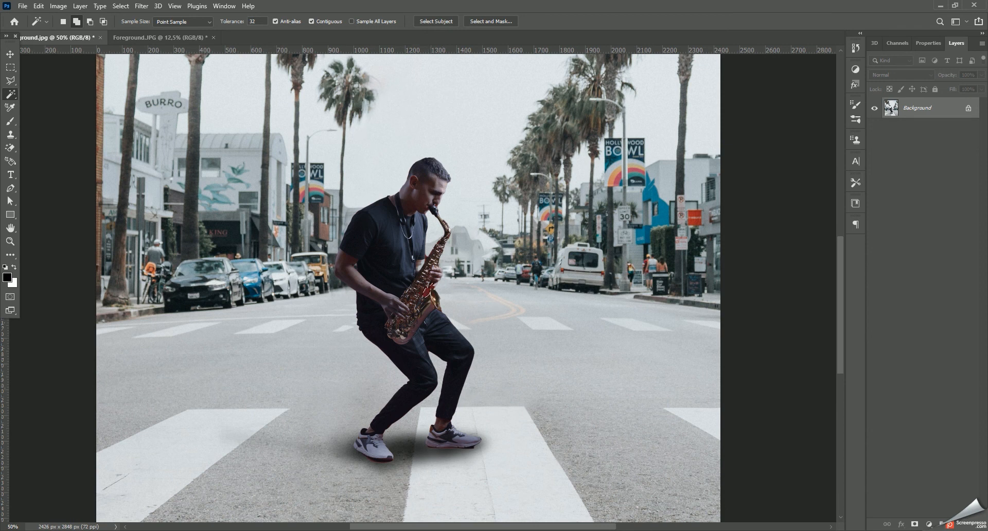
{"action": "scroll", "coordinate": [425, 287], "scroll_direction": "up", "scroll_amount": 5}
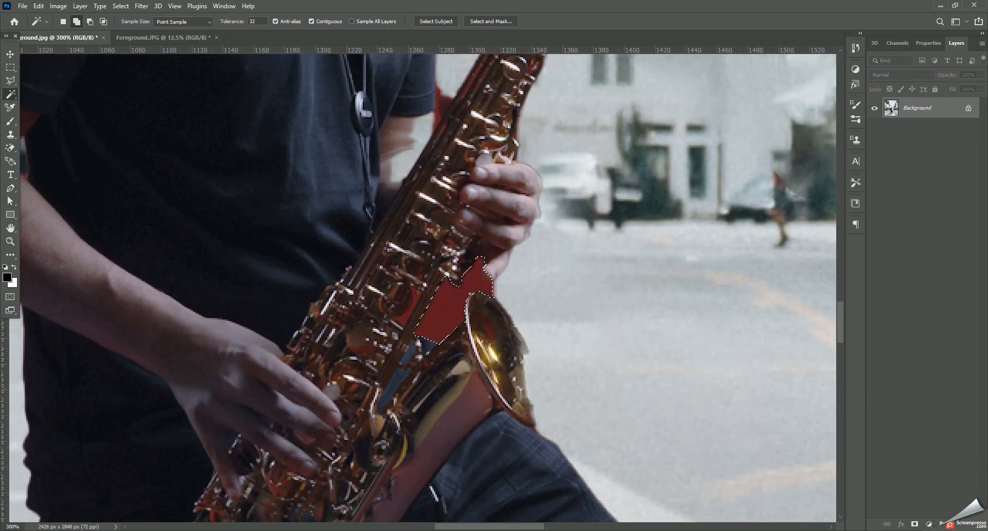
{"action": "left_click", "coordinate": [411, 303]}
{"action": "left_click", "coordinate": [411, 305]}
{"action": "left_click", "coordinate": [39, 5]}
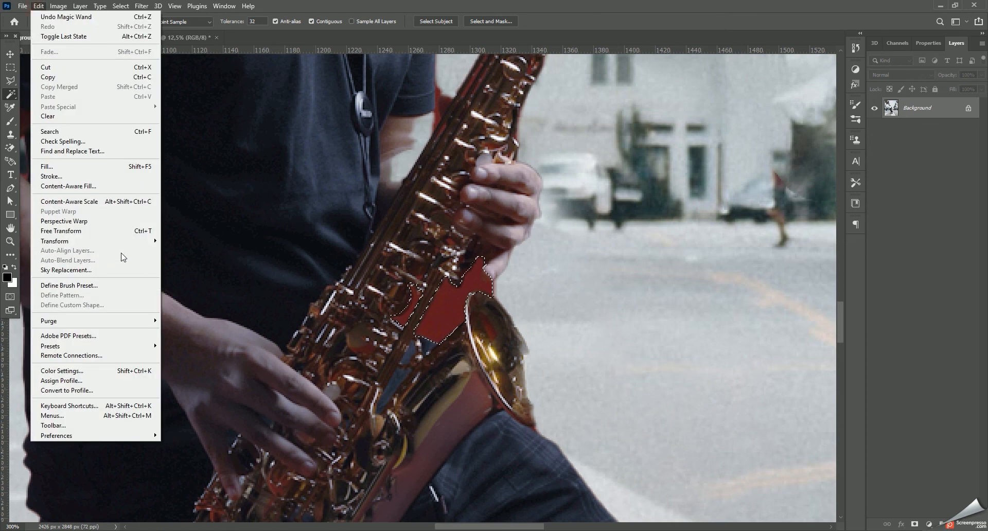
{"action": "left_click", "coordinate": [47, 166]}
{"action": "left_click", "coordinate": [559, 133]}
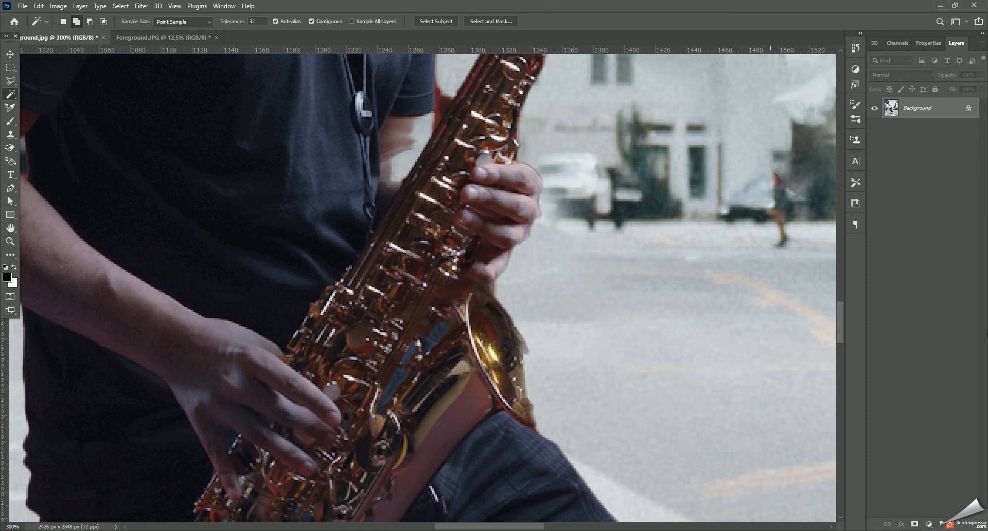
Switch to the Brush tool and open Sky Replacement for the merged street image
{"action": "key", "text": "ctrl+minus"}
{"action": "key", "text": "ctrl+minus"}
{"action": "key", "text": "ctrl+minus"}
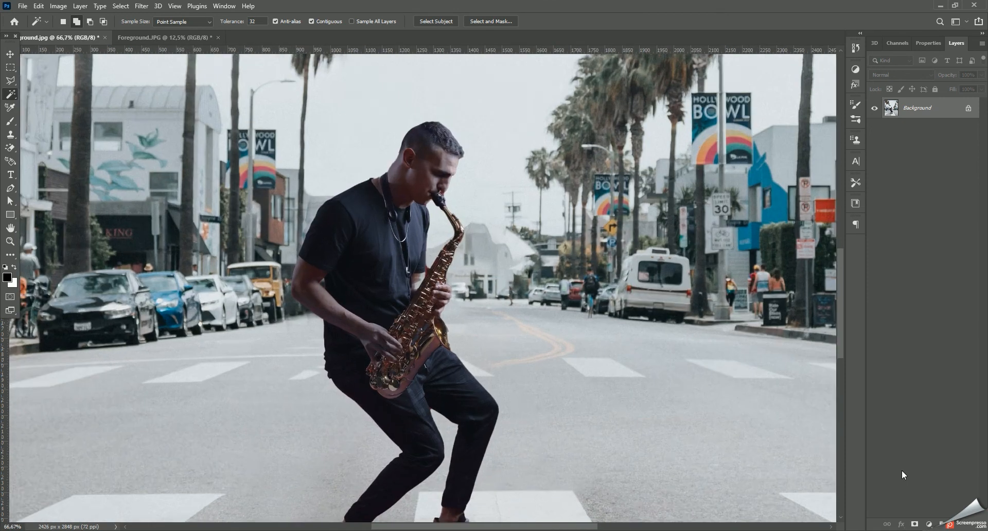
{"action": "key", "text": "ctrl+minus"}
{"action": "key", "text": "ctrl+minus"}
{"action": "key", "text": "b"}
{"action": "left_click", "coordinate": [23, 6]}
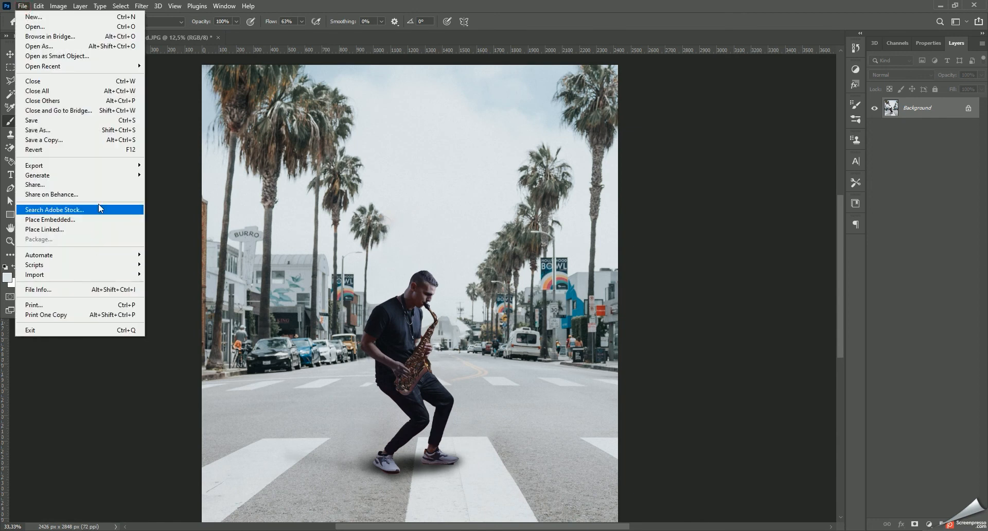
{"action": "mouse_move", "coordinate": [38, 6]}
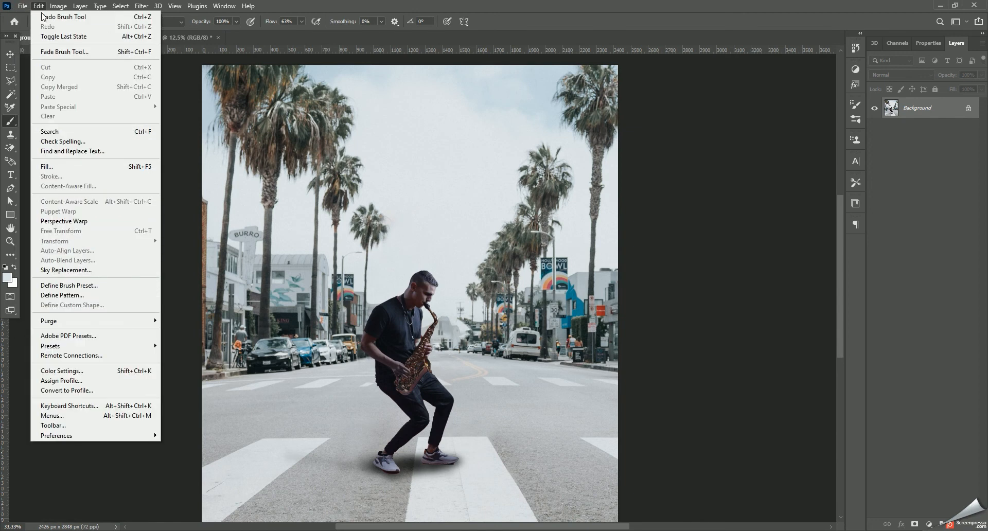
{"action": "left_click", "coordinate": [67, 270]}
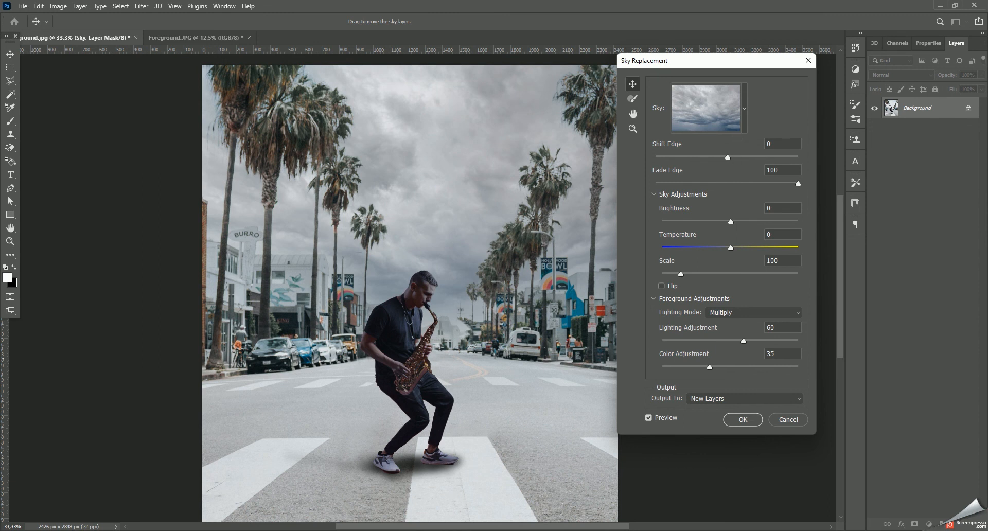
Replace the sky with the second Blue Skies preset, deep blue with wispy clouds, and output it to New Layers
{"action": "key", "text": "alt+Tab"}
{"action": "key", "text": "alt+Tab"}
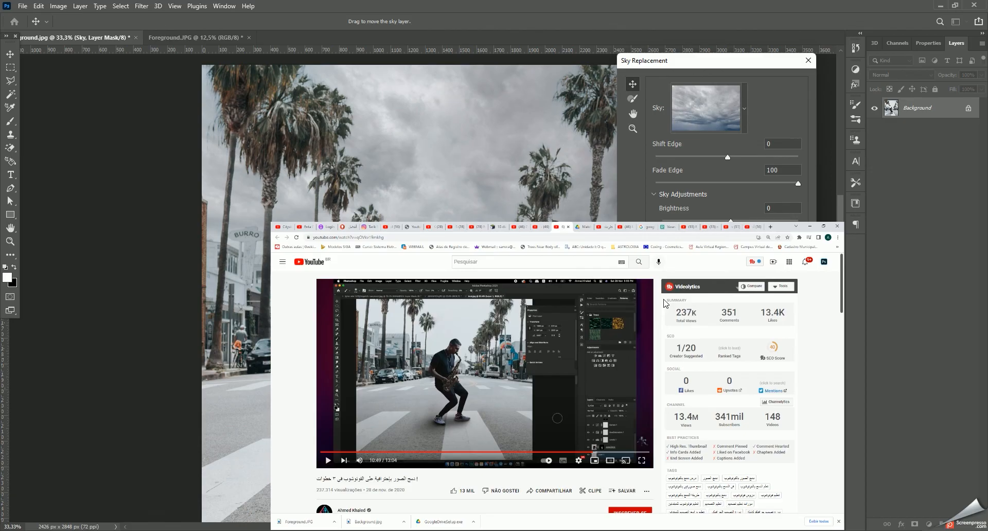
{"action": "left_click", "coordinate": [736, 114]}
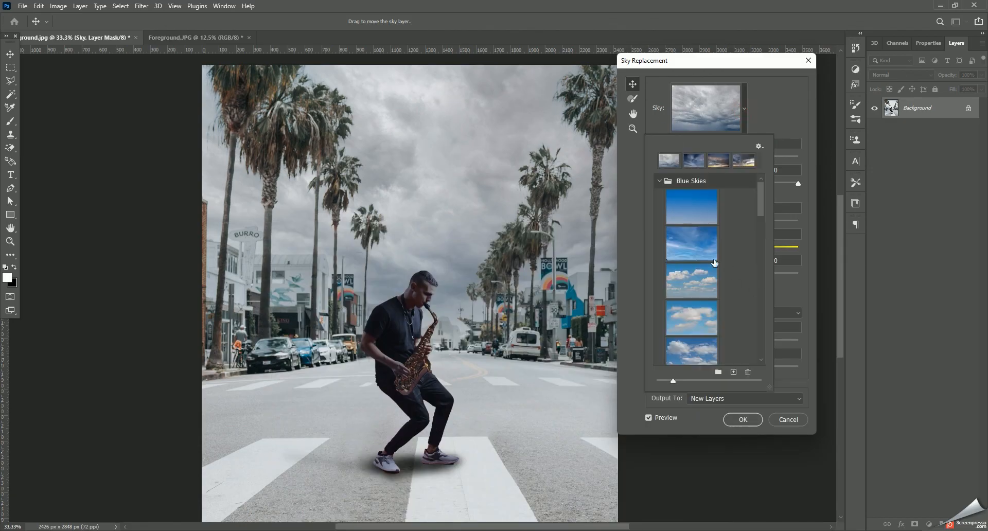
{"action": "left_click", "coordinate": [700, 250]}
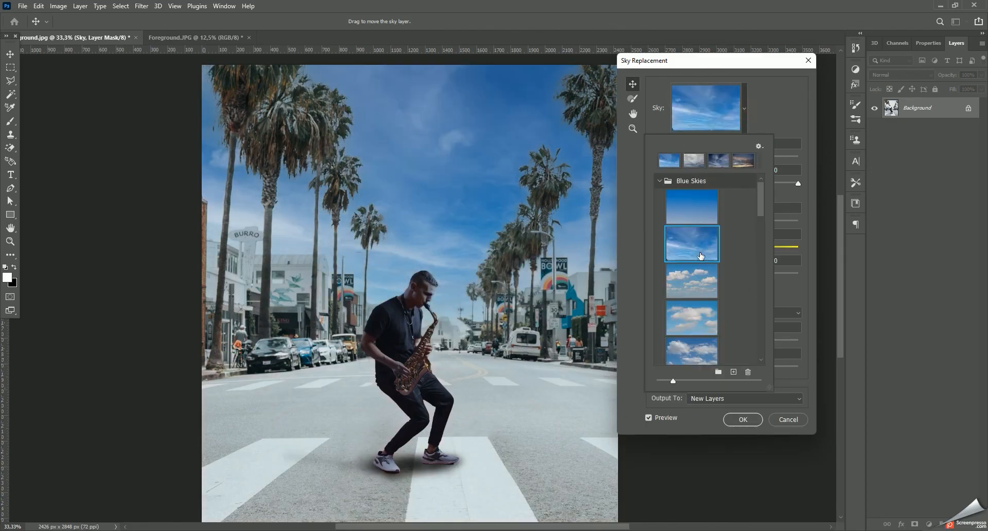
{"action": "left_click", "coordinate": [743, 419]}
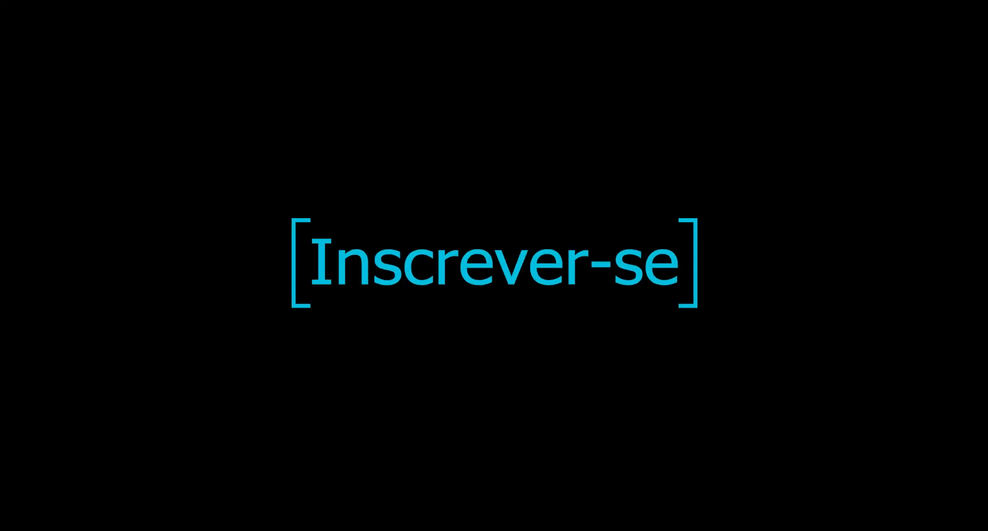